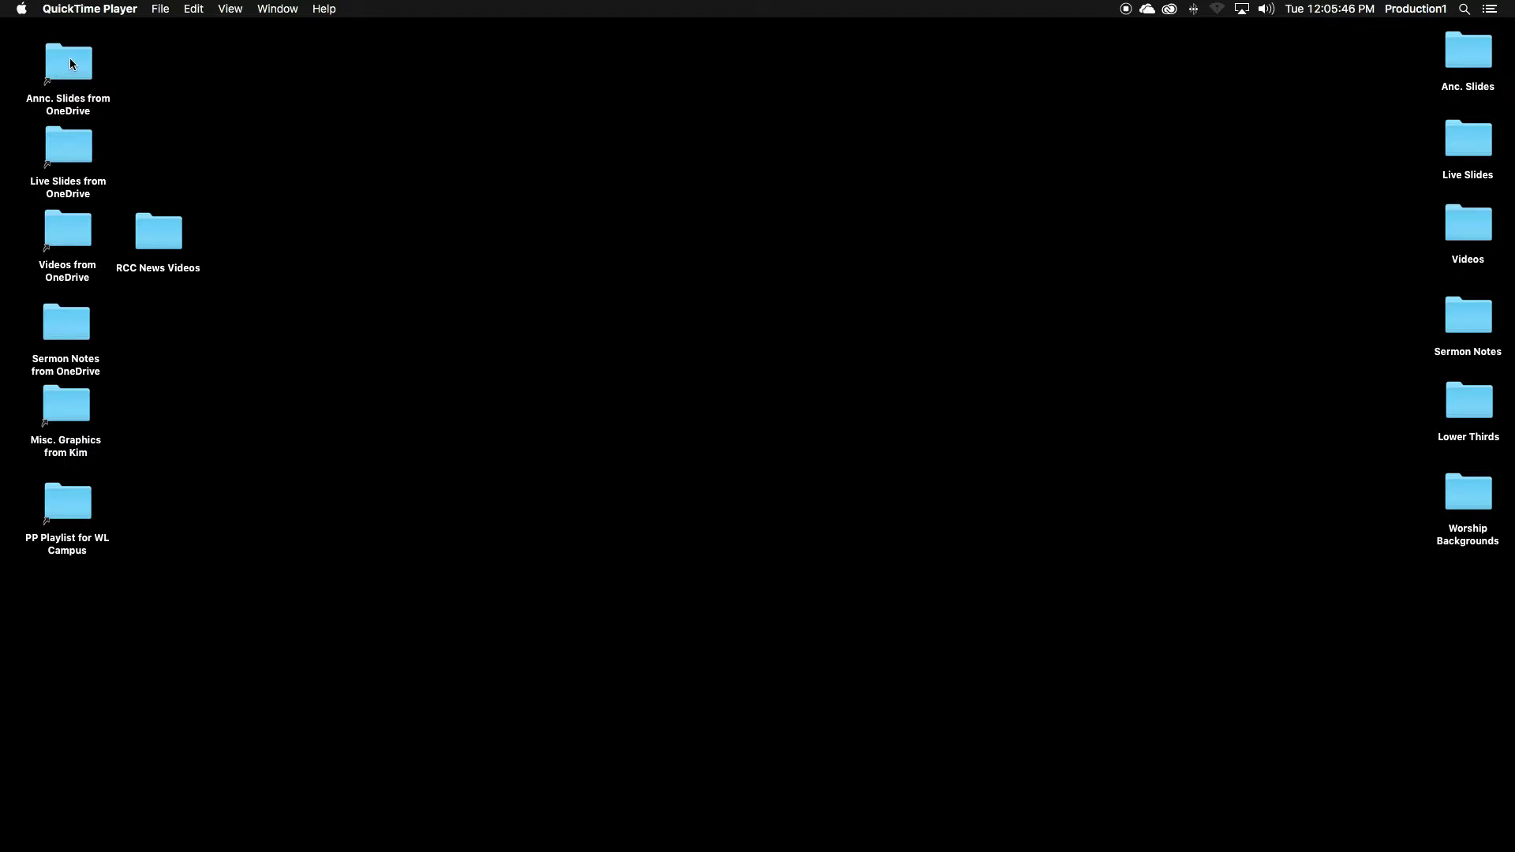
# Step: Check the images in the Anc. Slides folder from OneDrive, then close the announcement folders
pyautogui.doubleClick(70, 60)
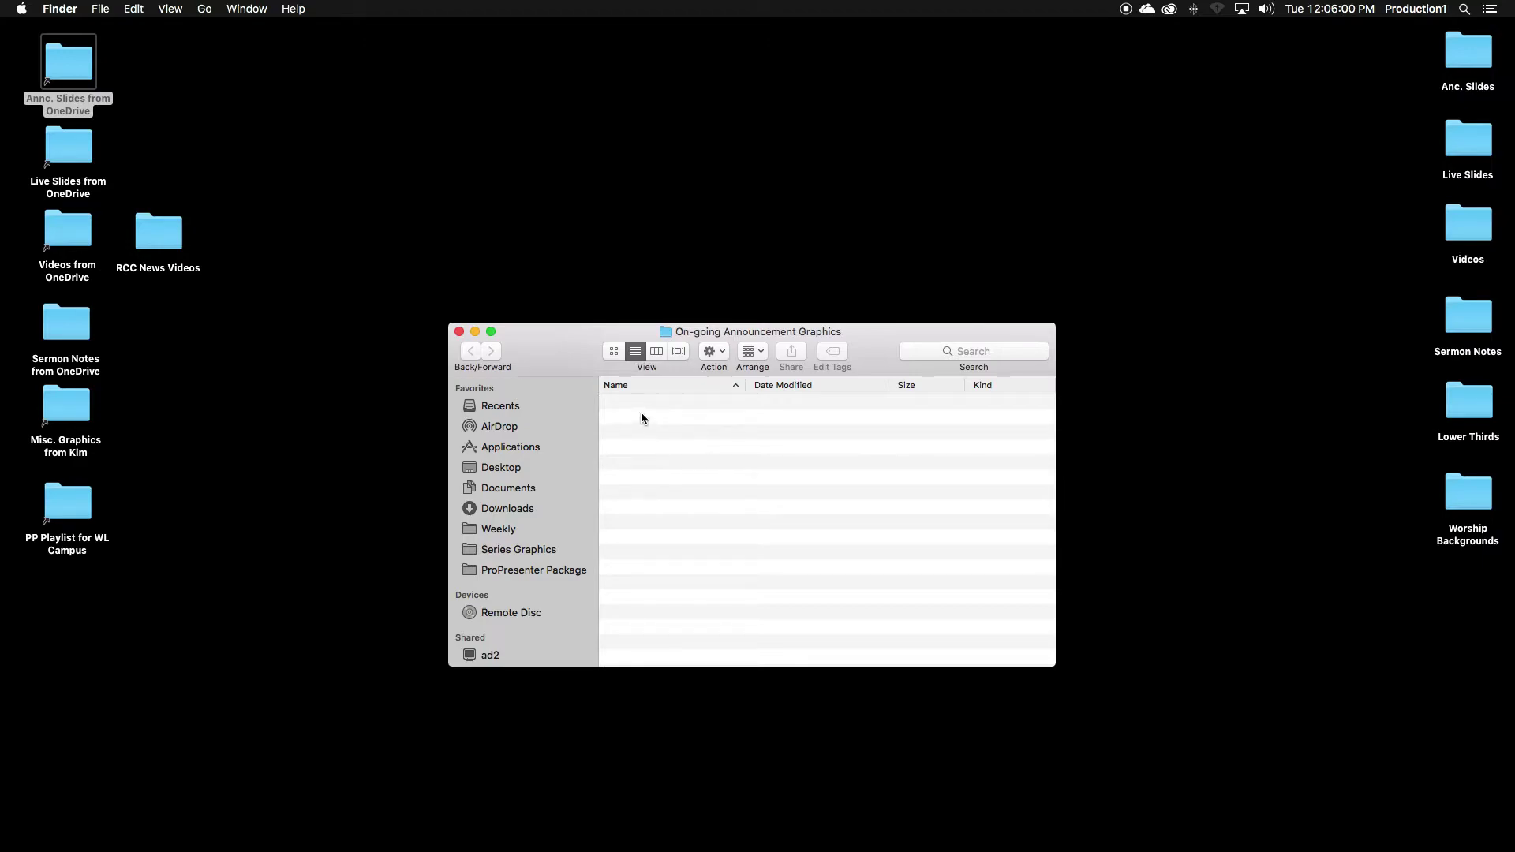
pyautogui.click(1465, 49)
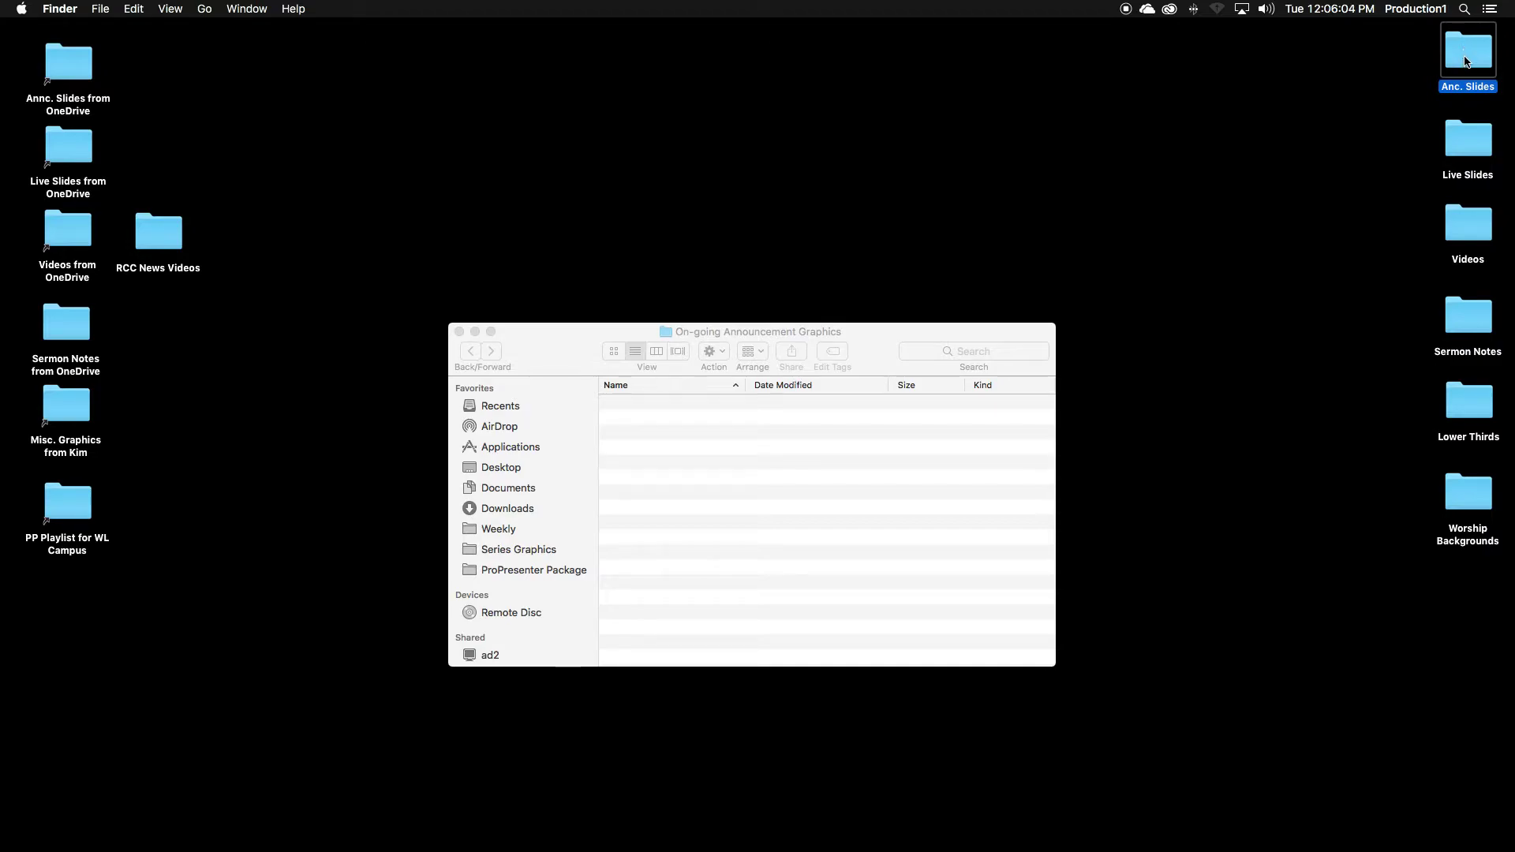
pyautogui.doubleClick(1466, 55)
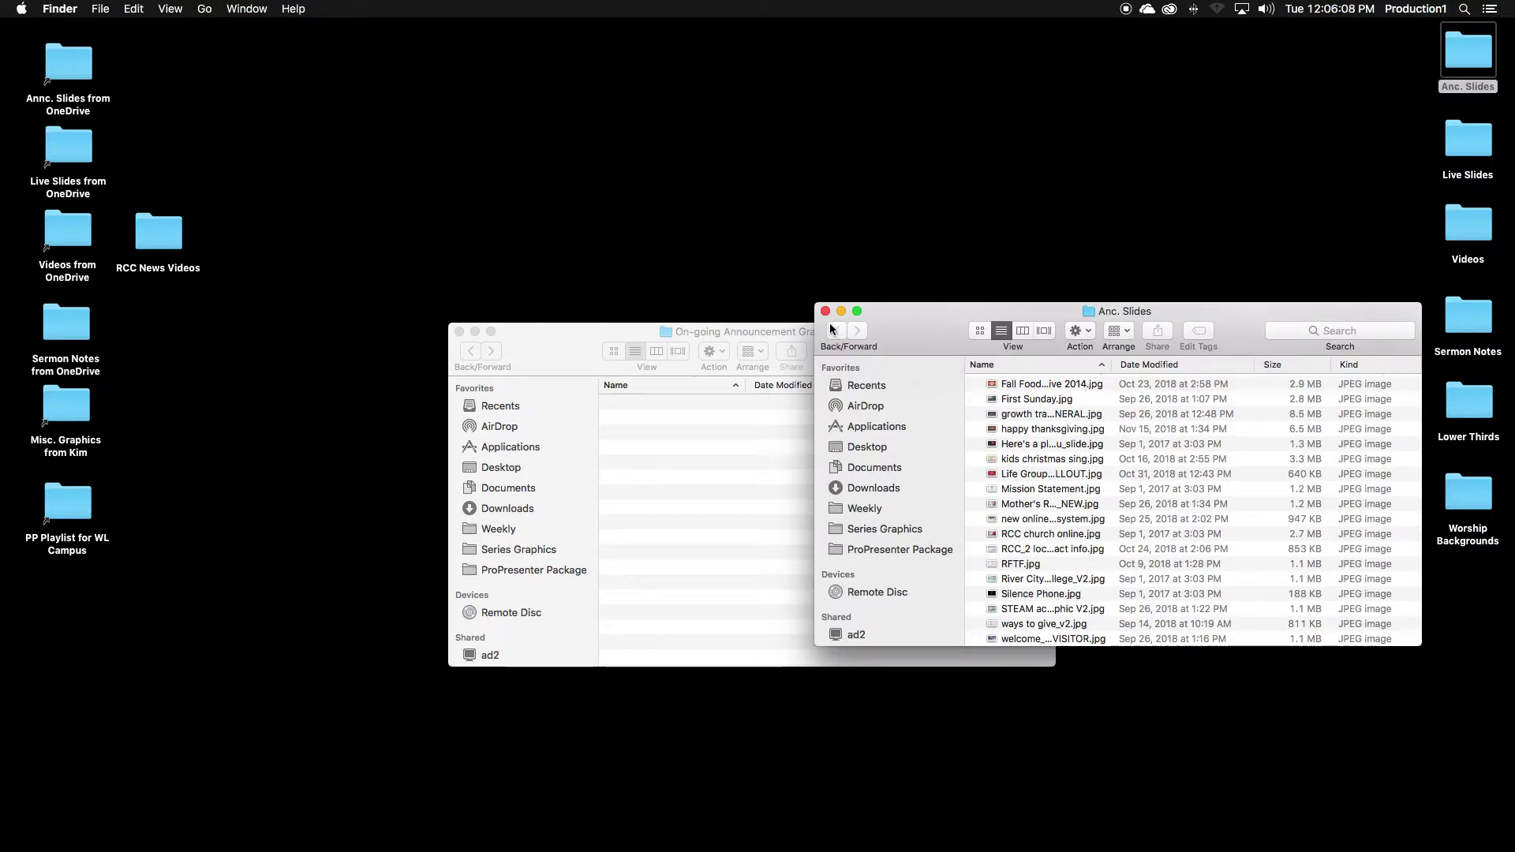
pyautogui.click(825, 311)
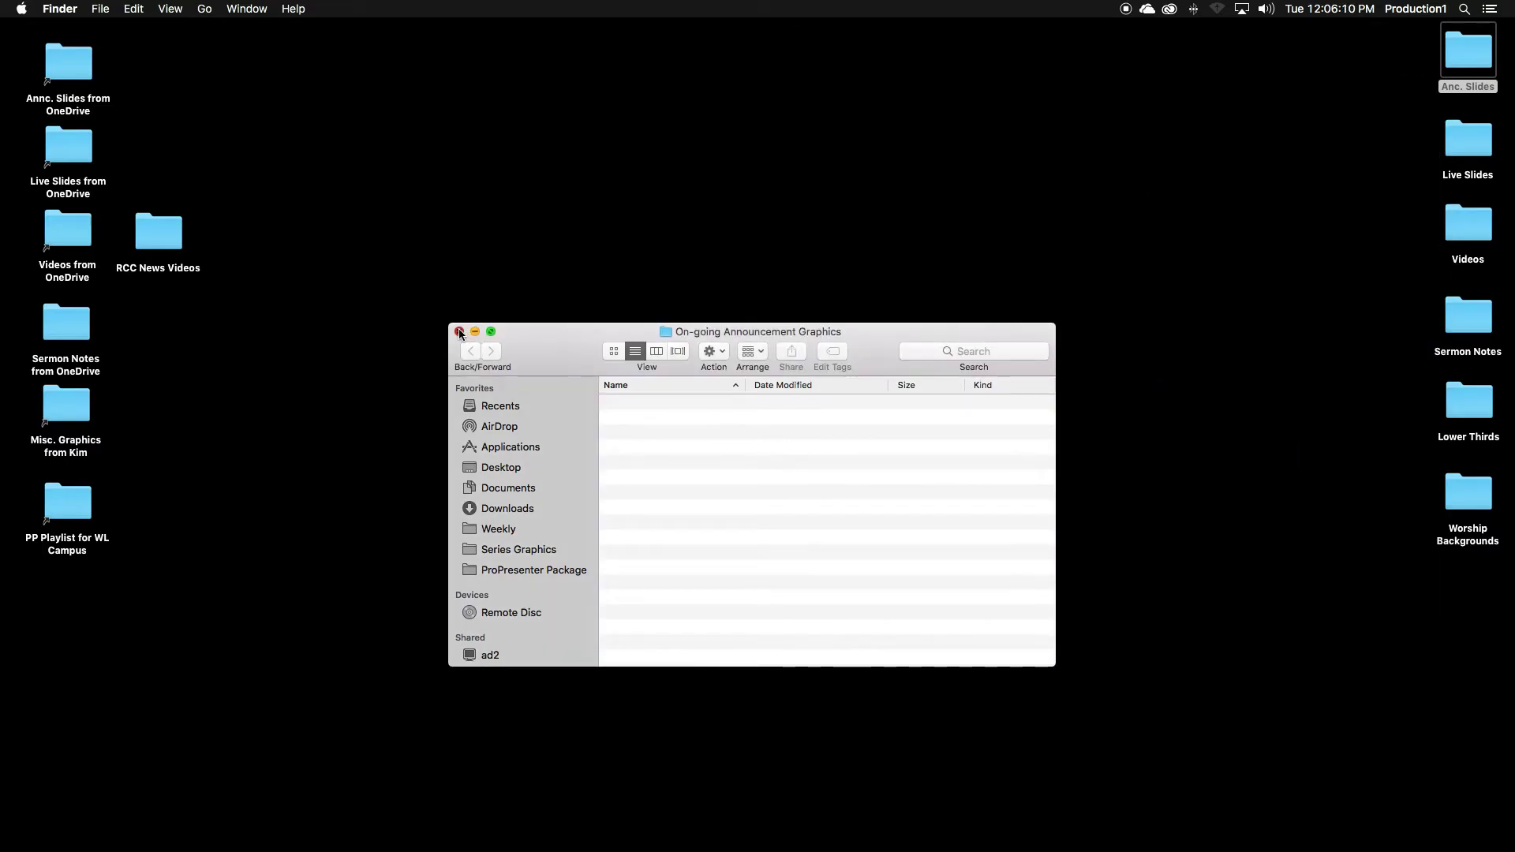
pyautogui.click(460, 332)
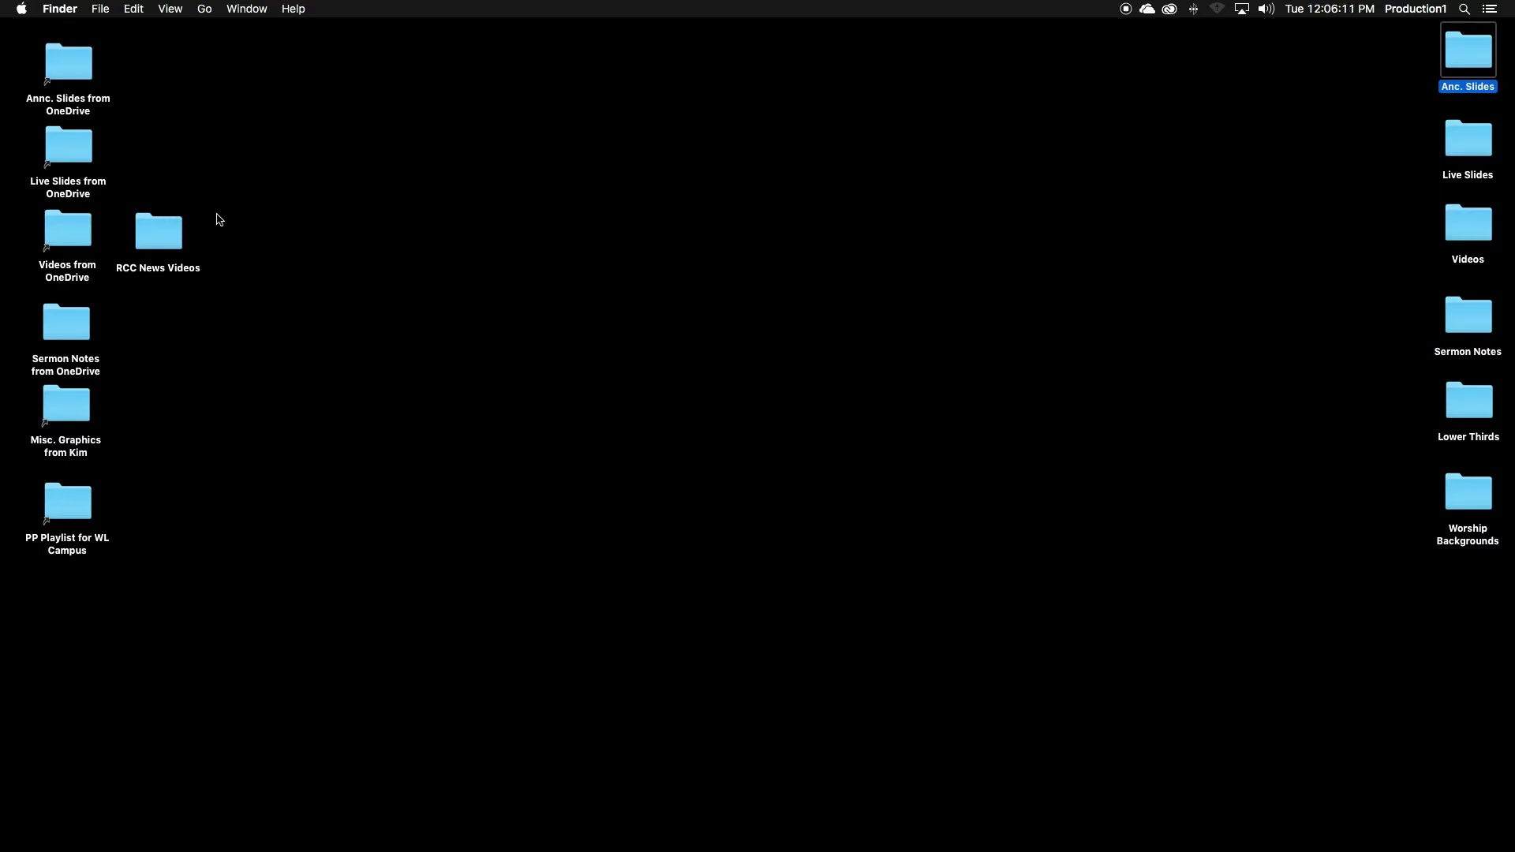
# Step: Move the four JPEGs (Christmas Offering, attendance books, Fall Food Drive, ways to give) into Live Slides
pyautogui.doubleClick(67, 148)
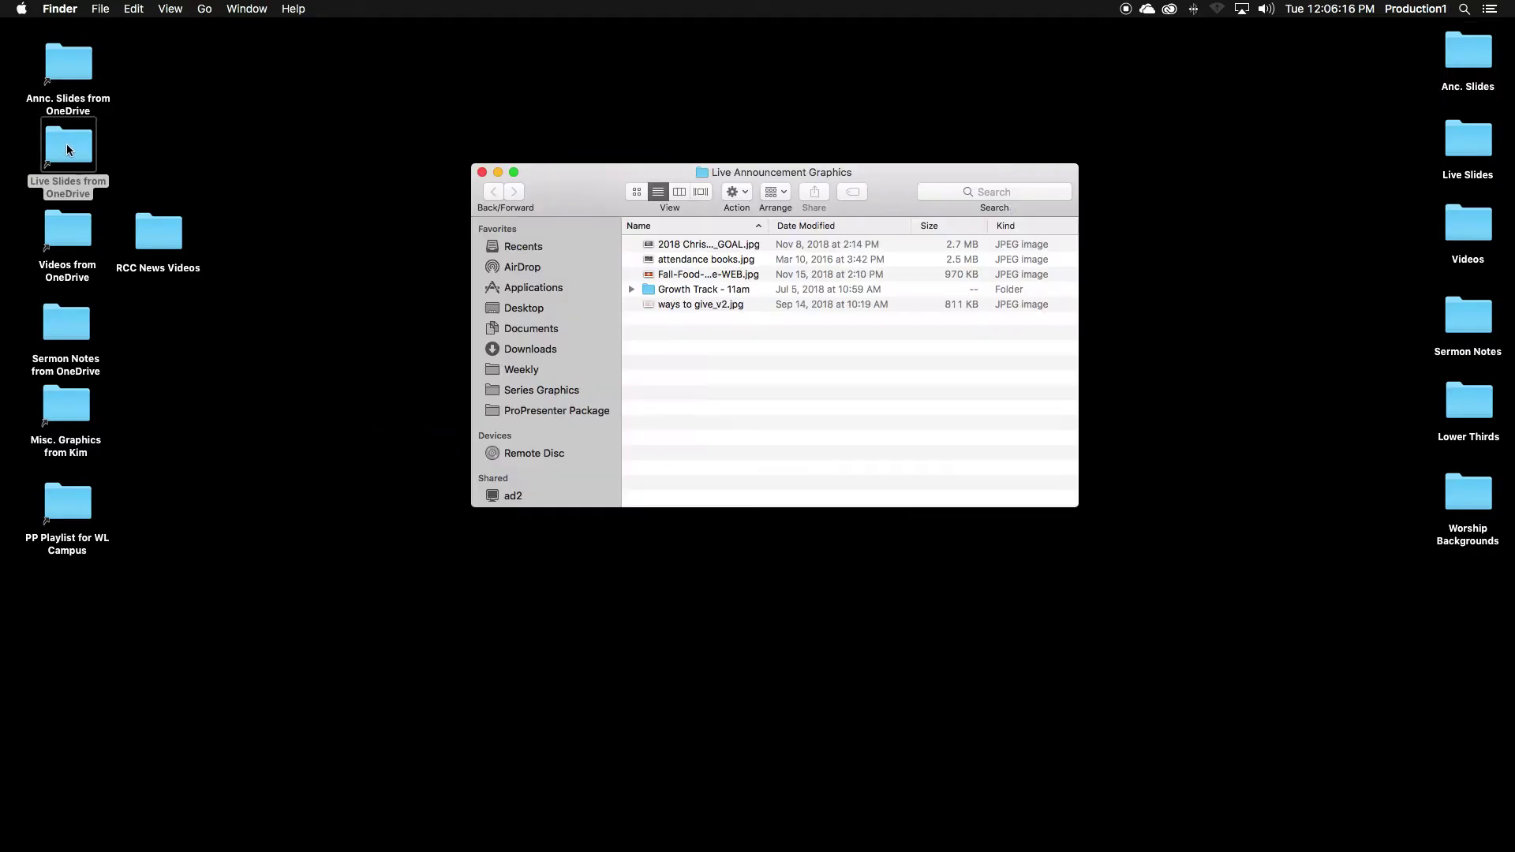
pyautogui.click(683, 247)
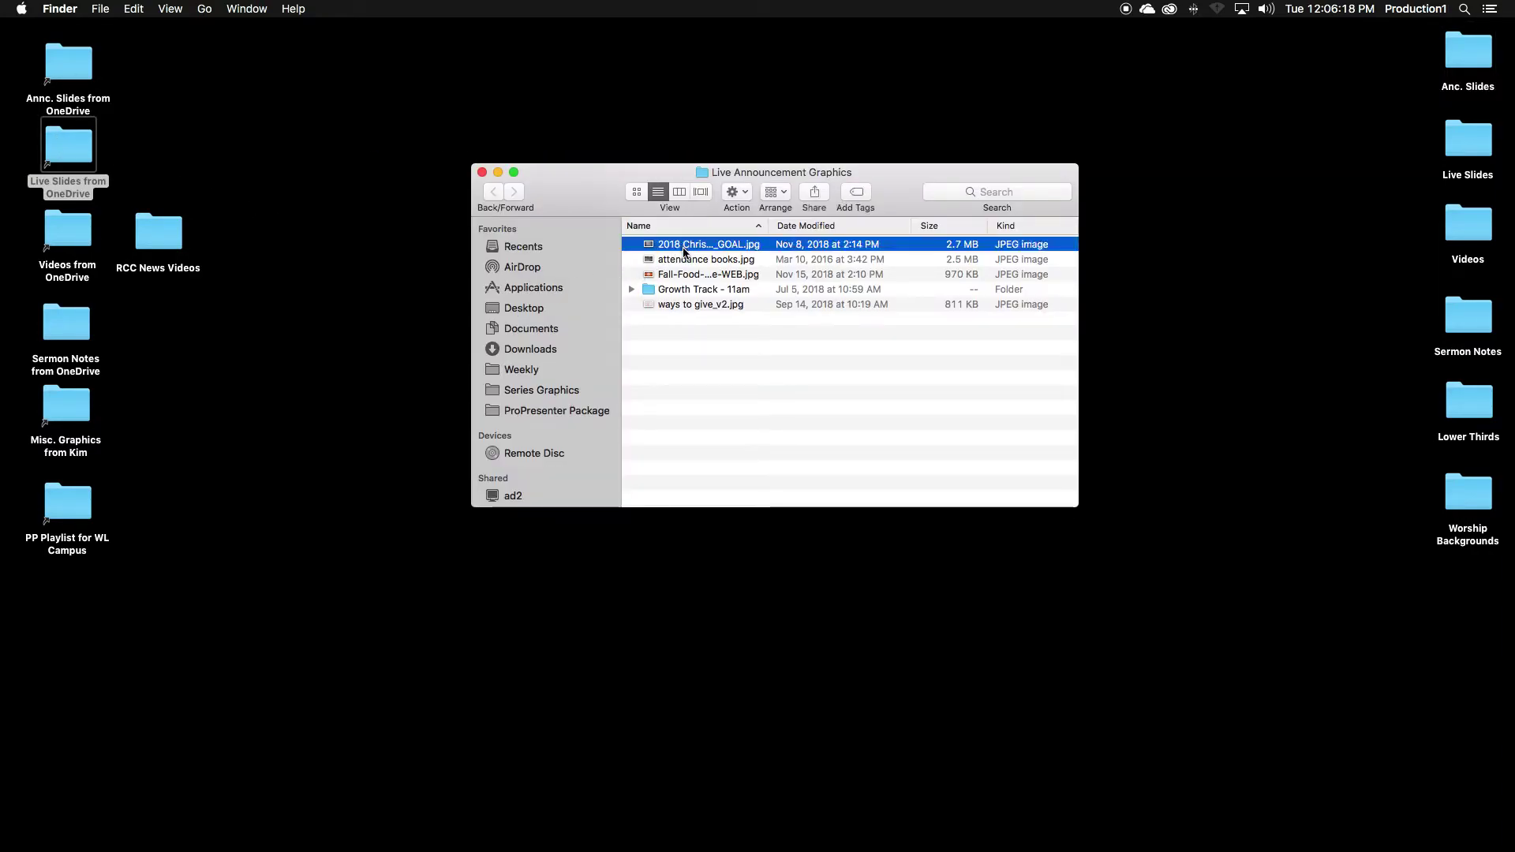
pyautogui.keyDown('super'); pyautogui.click(685, 260); pyautogui.keyUp('super')
pyautogui.keyDown('super'); pyautogui.click(685, 276); pyautogui.keyUp('super')
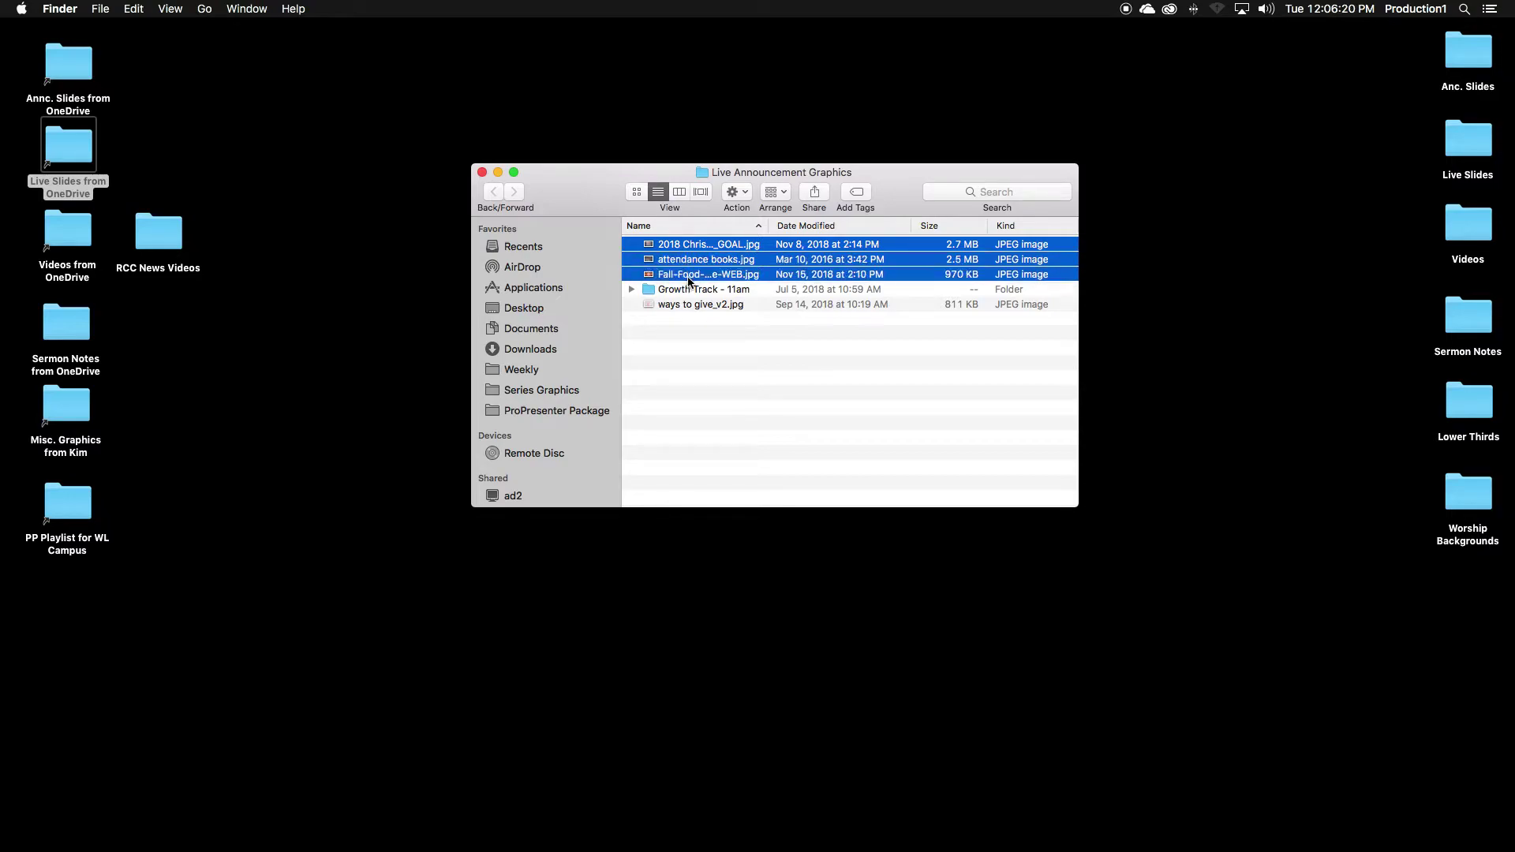
pyautogui.keyDown('super'); pyautogui.click(691, 306); pyautogui.keyUp('super')
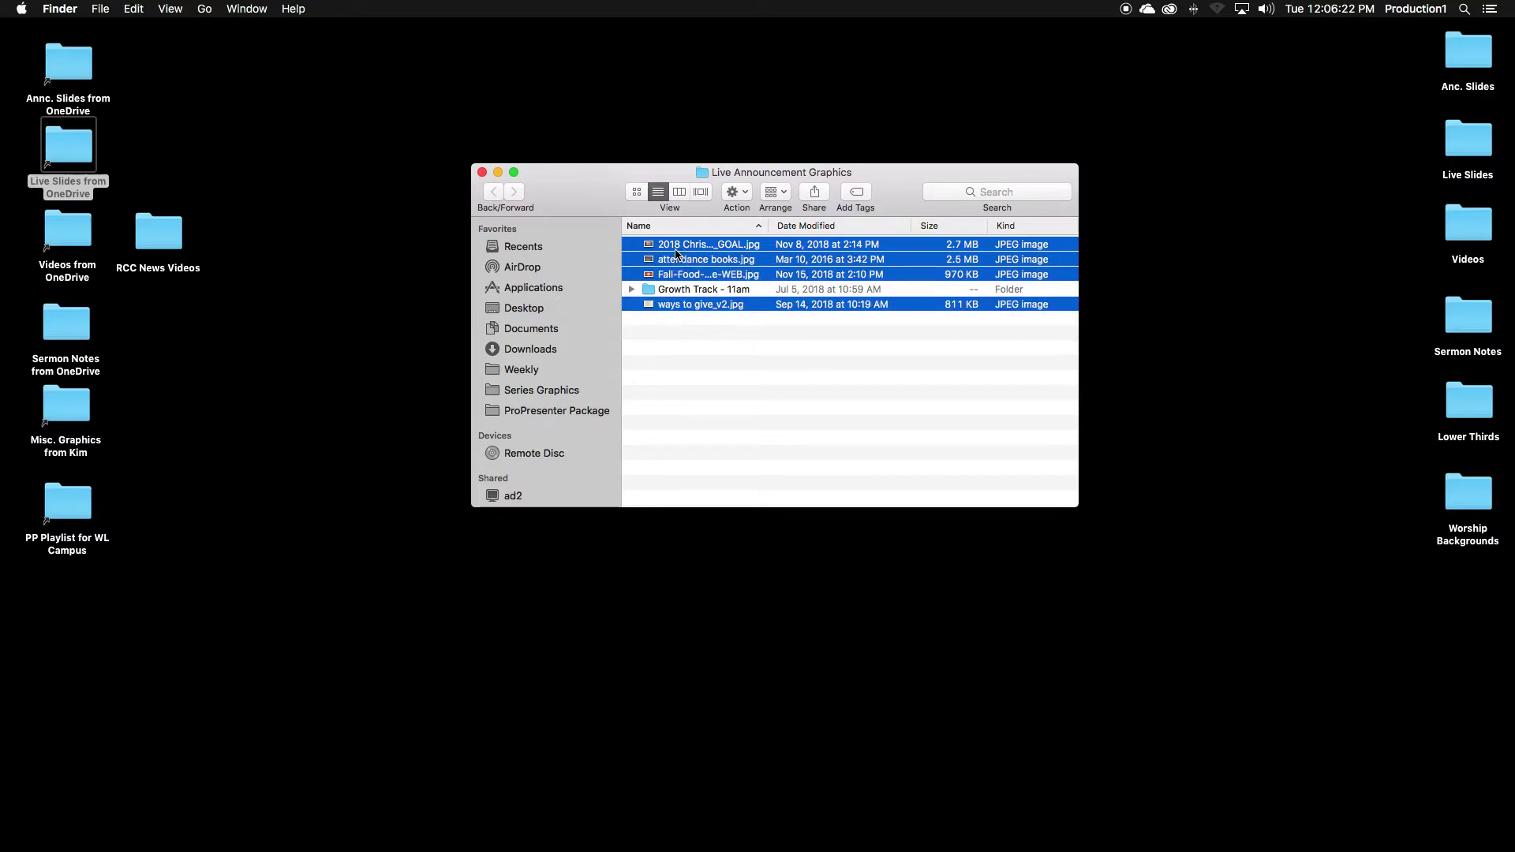
pyautogui.moveTo(667, 249); pyautogui.dragTo(1160, 230)
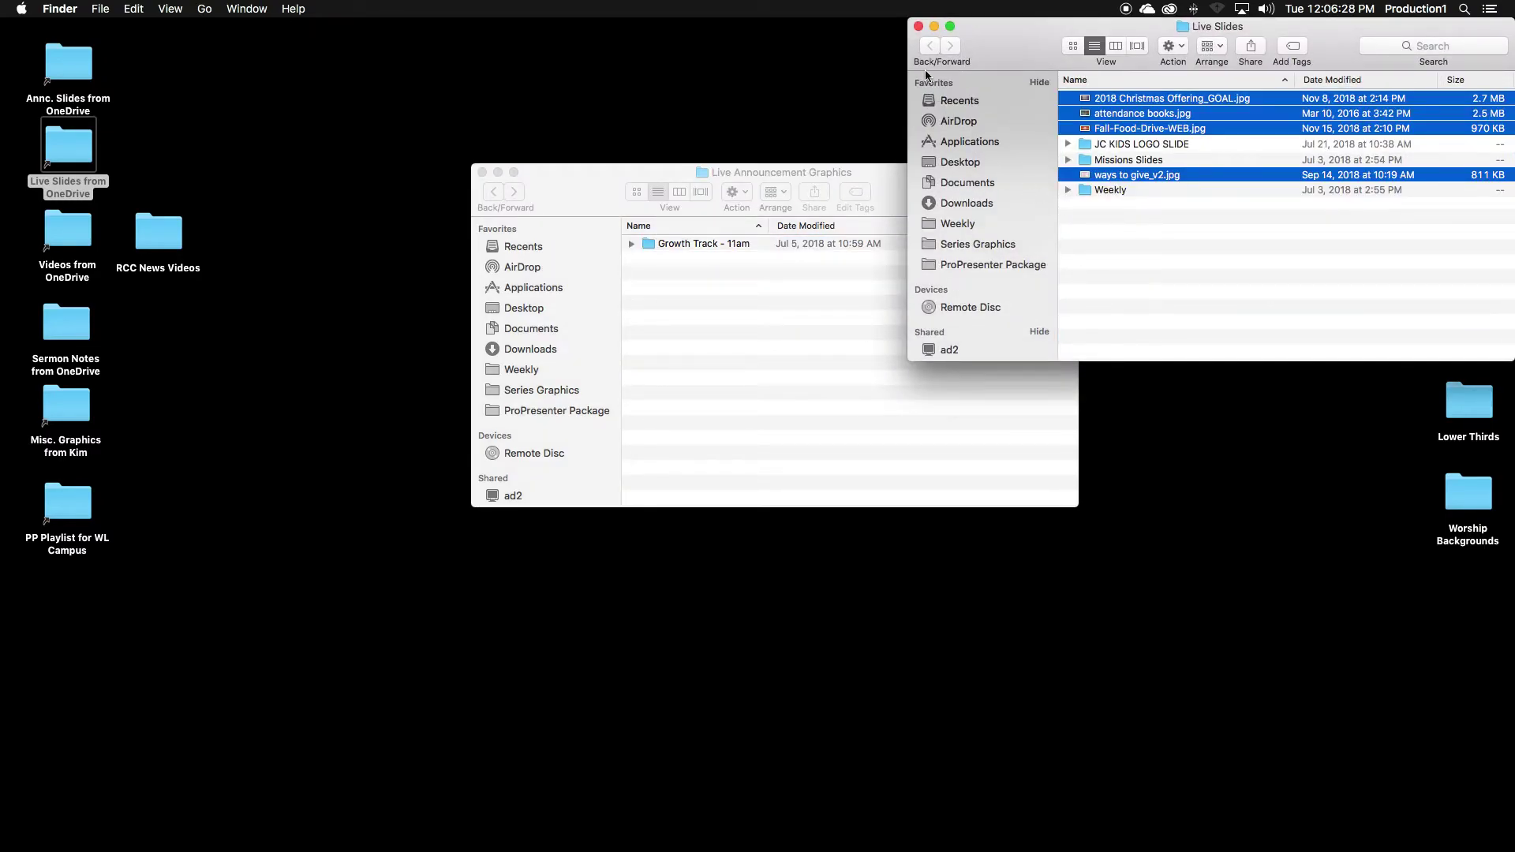
# Step: Close the Live Slides and Live Announcement Graphics windows and open the Videos from OneDrive folder
pyautogui.click(918, 27)
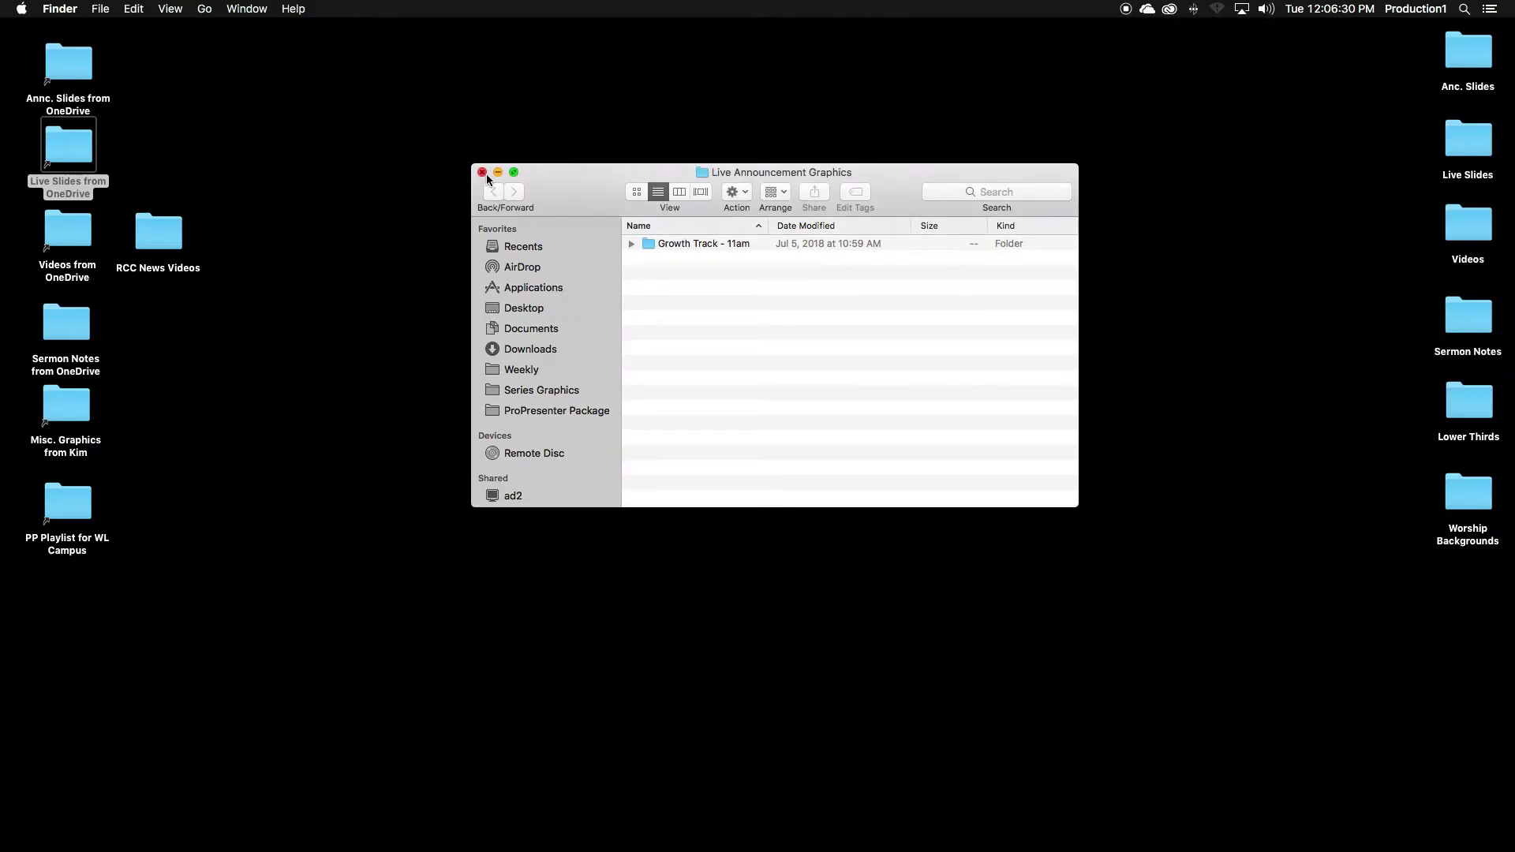
pyautogui.click(482, 172)
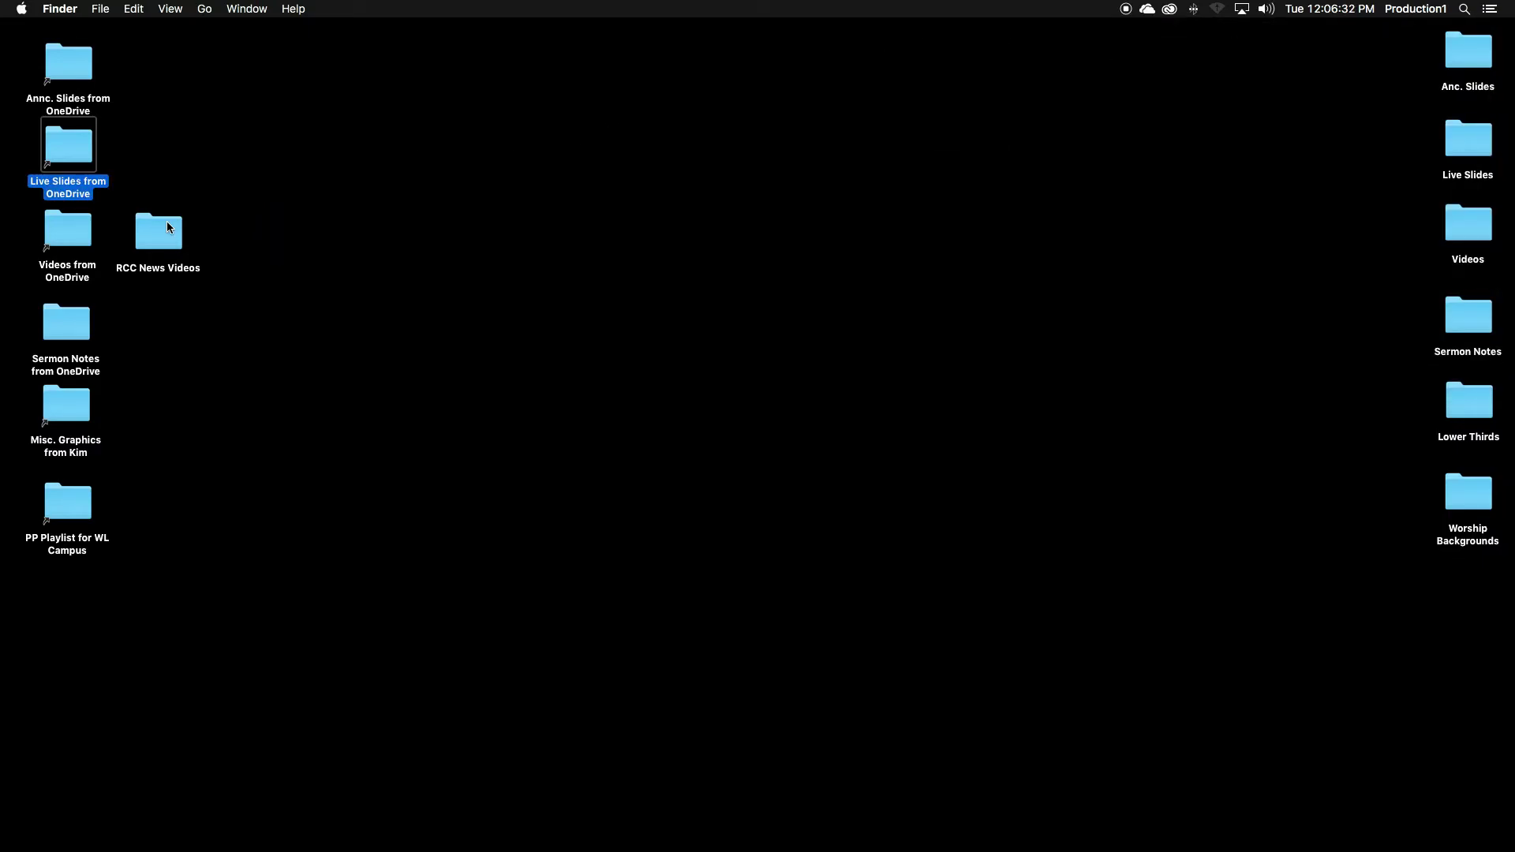
pyautogui.doubleClick(60, 225)
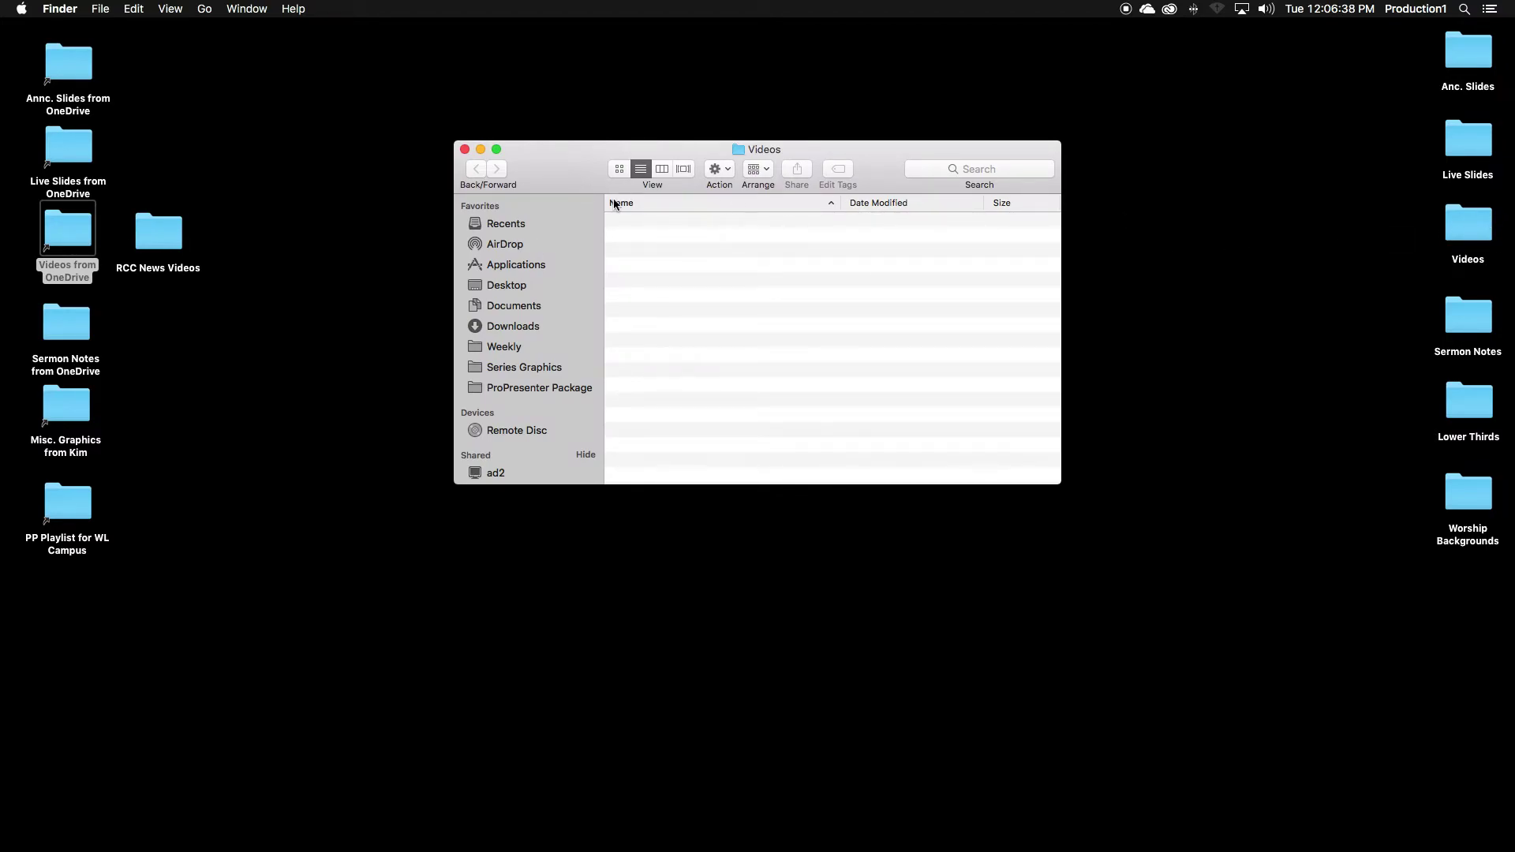
pyautogui.click(465, 149)
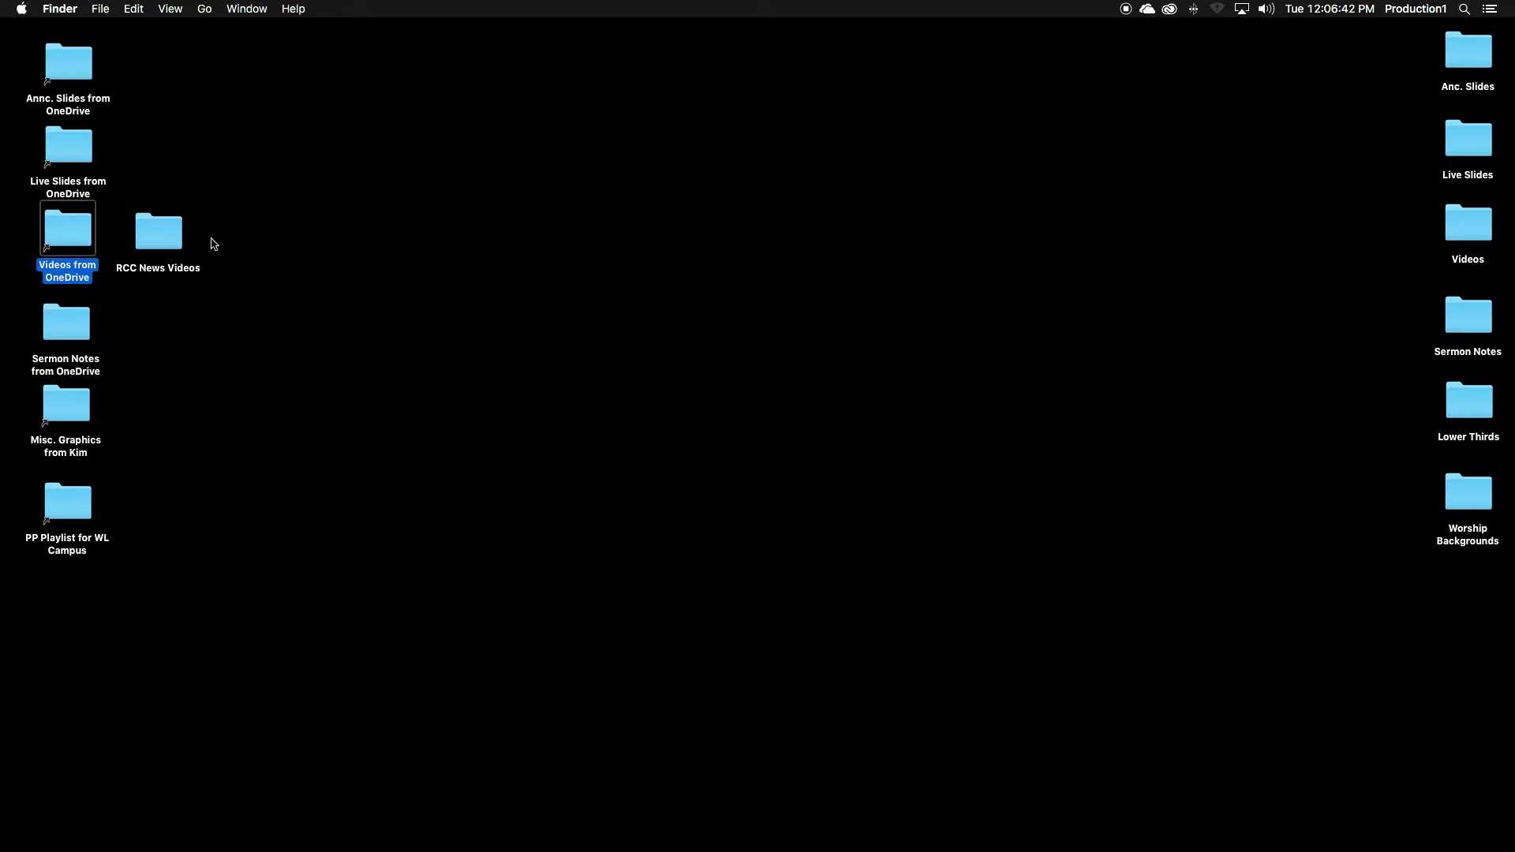
pyautogui.doubleClick(157, 237)
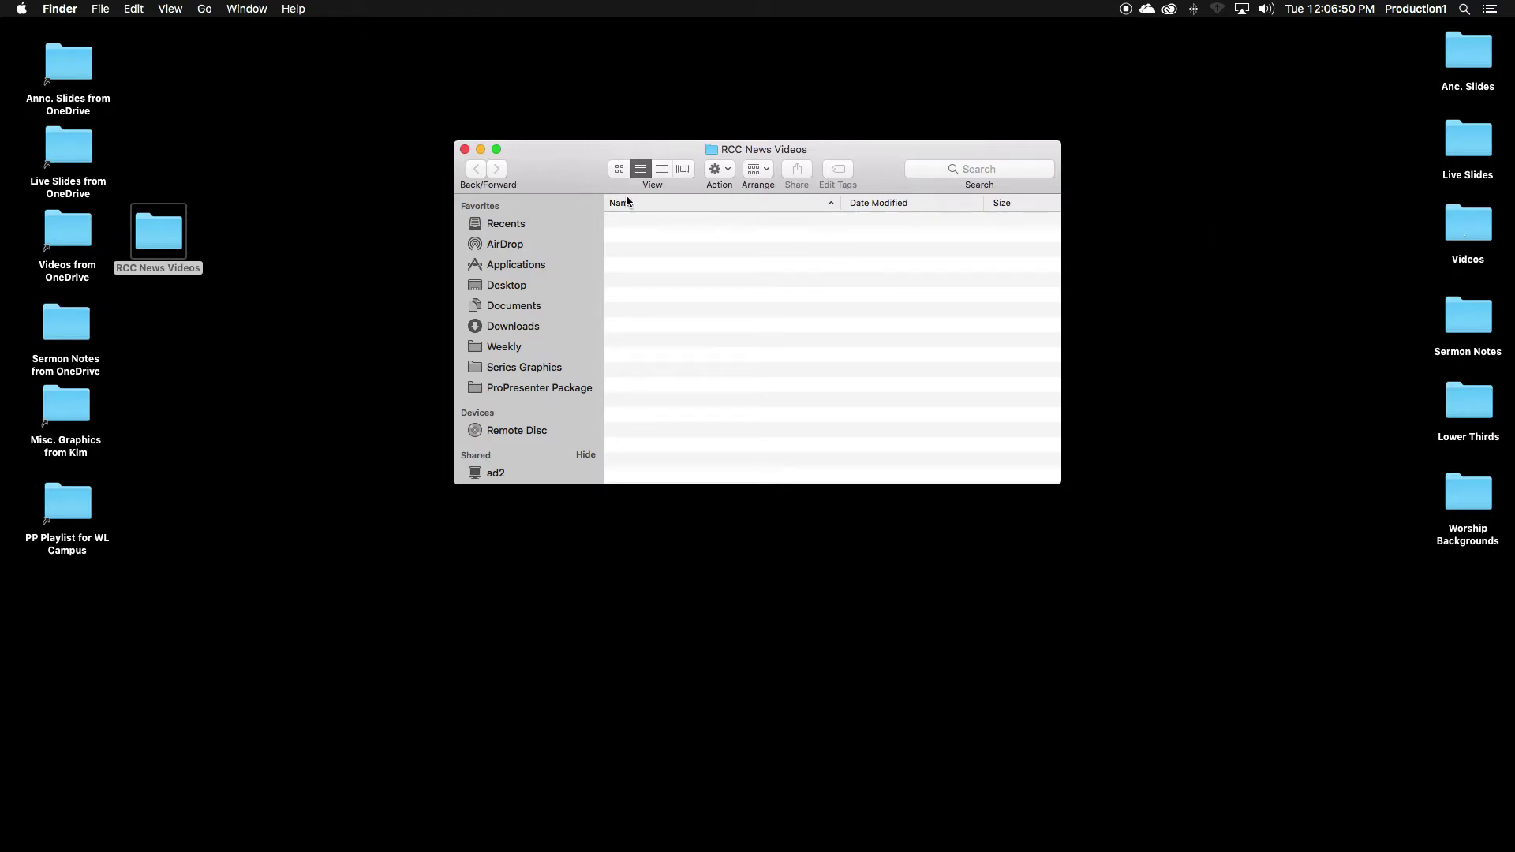
pyautogui.click(465, 149)
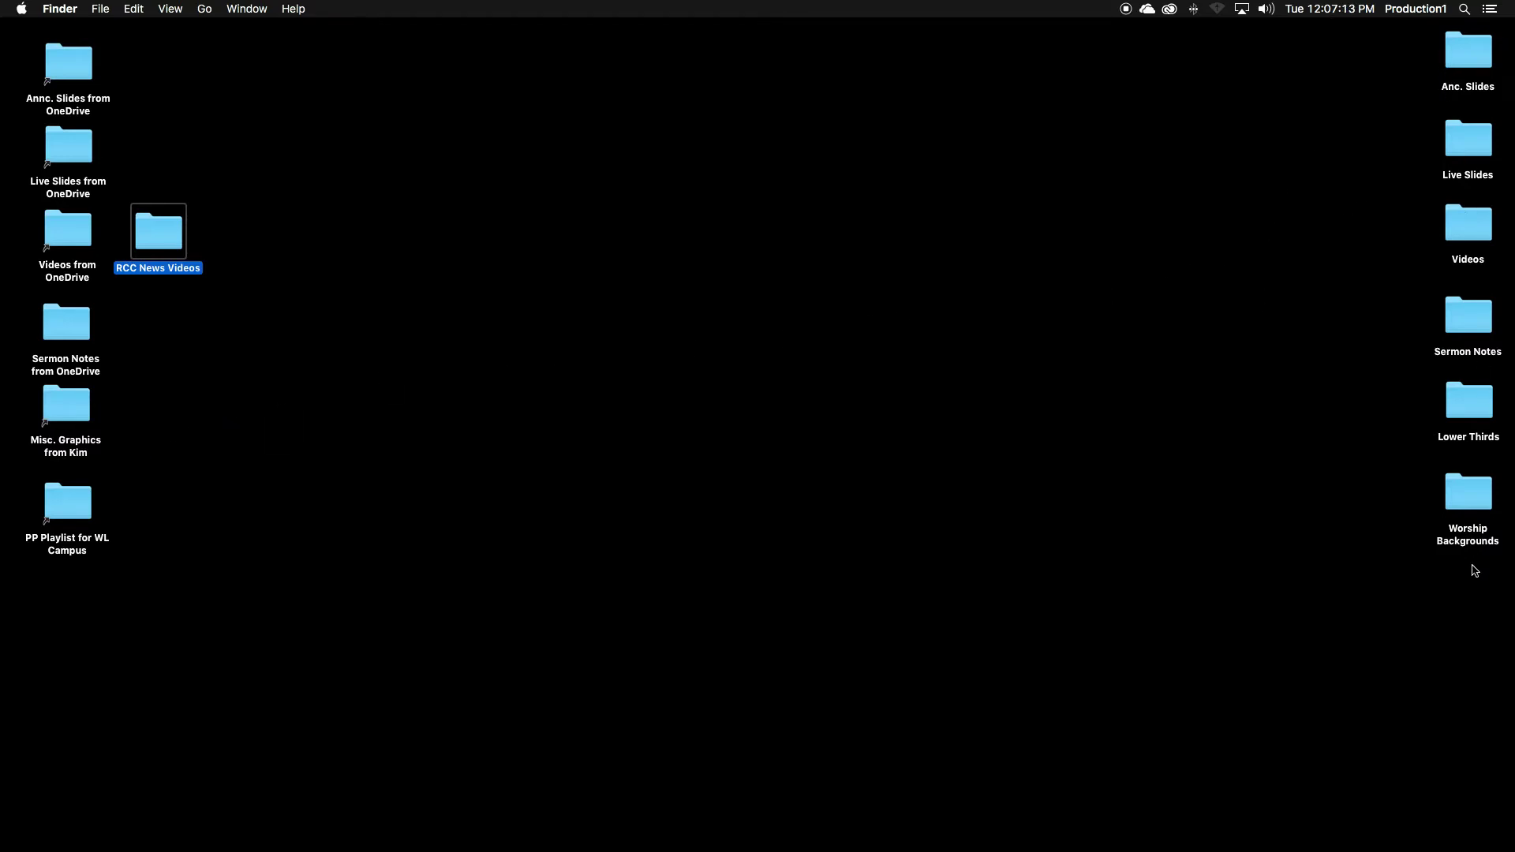
# Step: In ProPresenter, open the media bin and browse the Worship Backgrounds, Videos, Lower Thirds, Sermon Notes and Live Slides collections
pyautogui.click(828, 836)
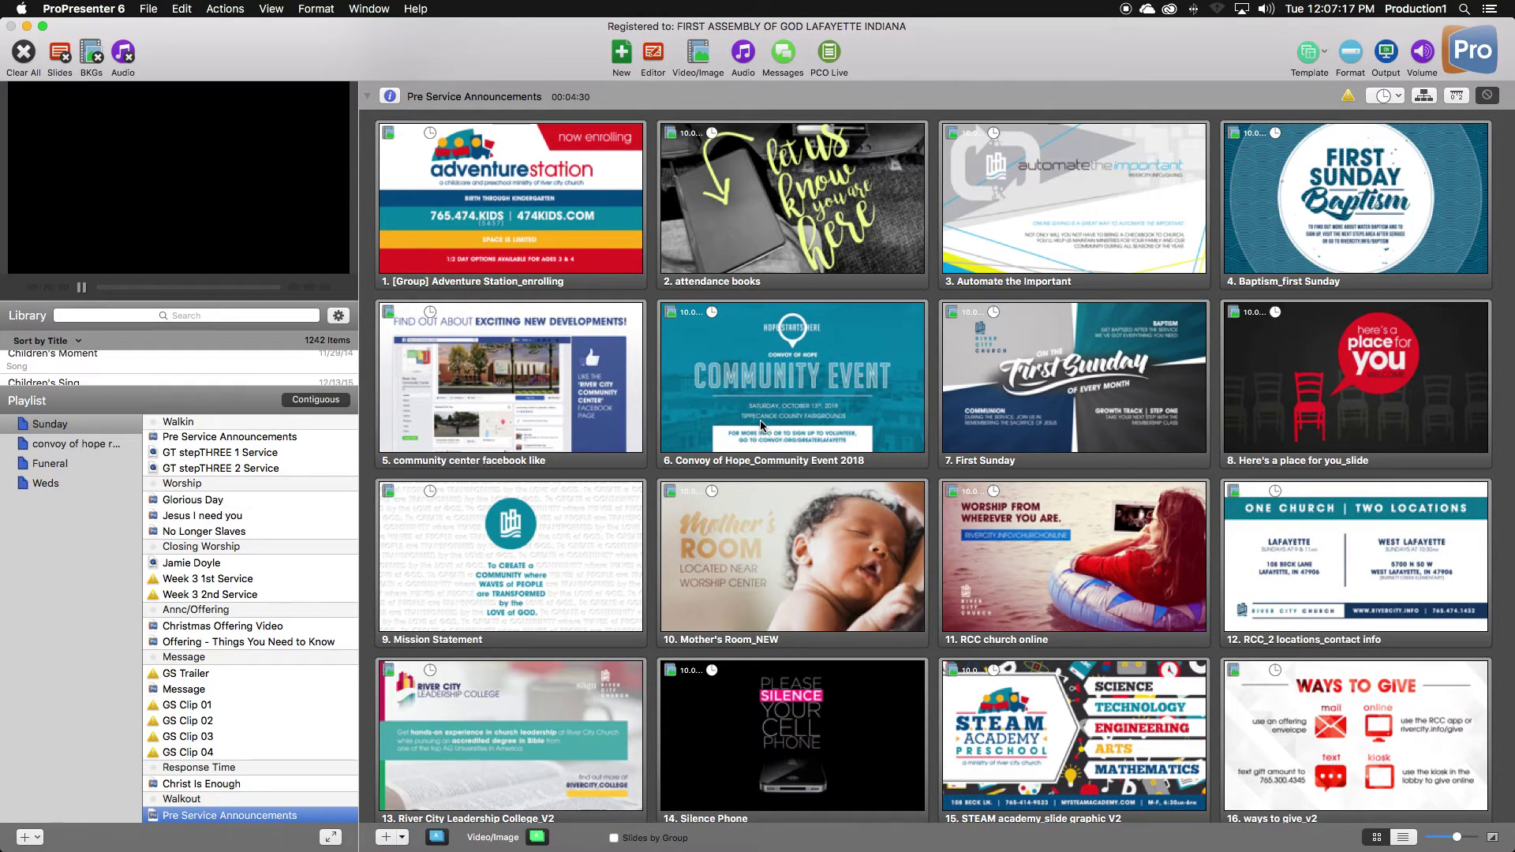
pyautogui.click(699, 54)
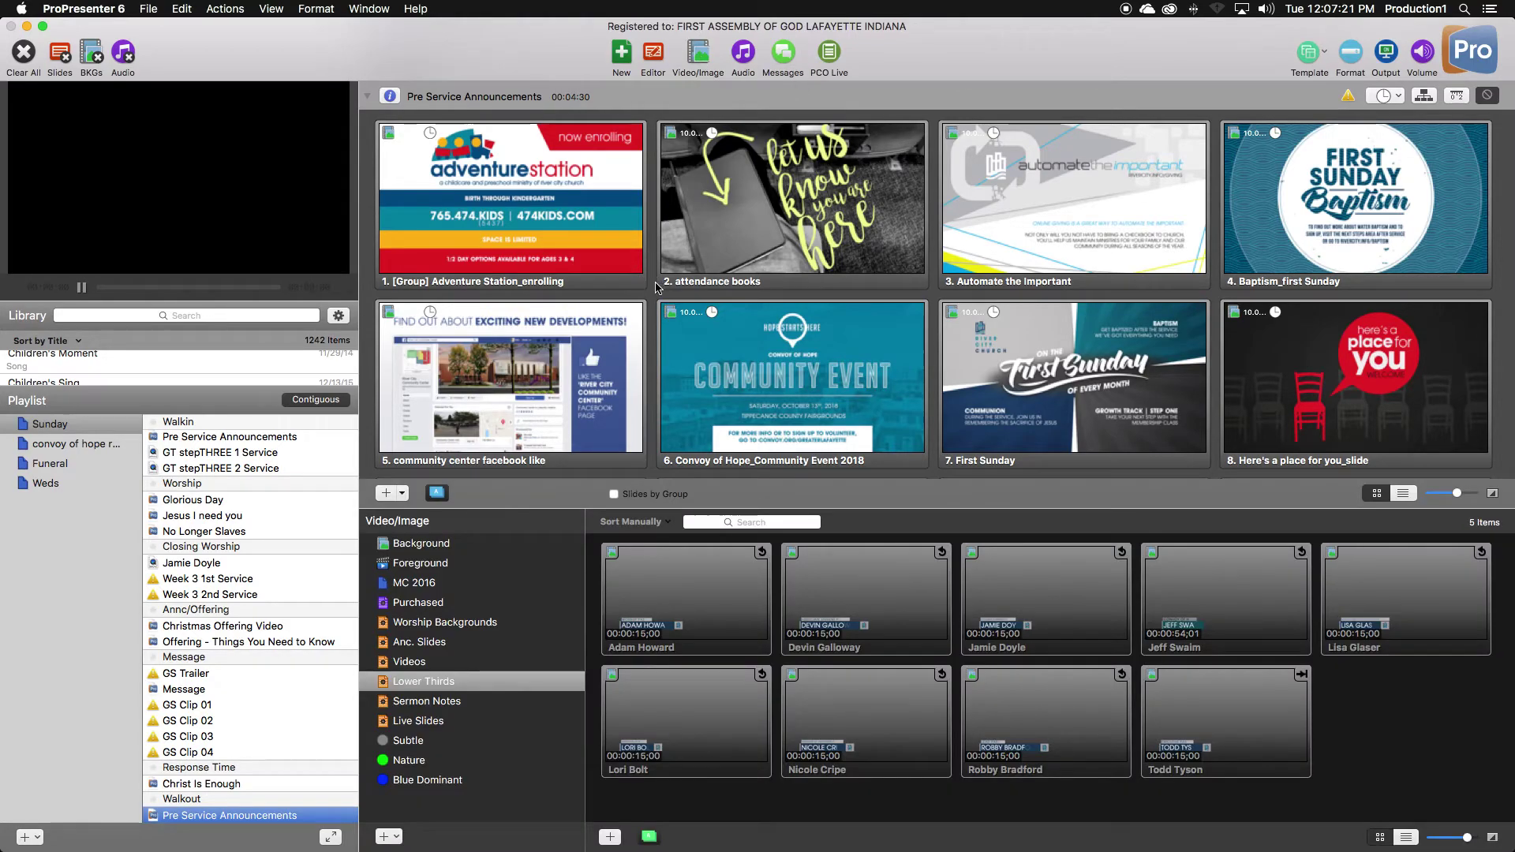
pyautogui.click(433, 624)
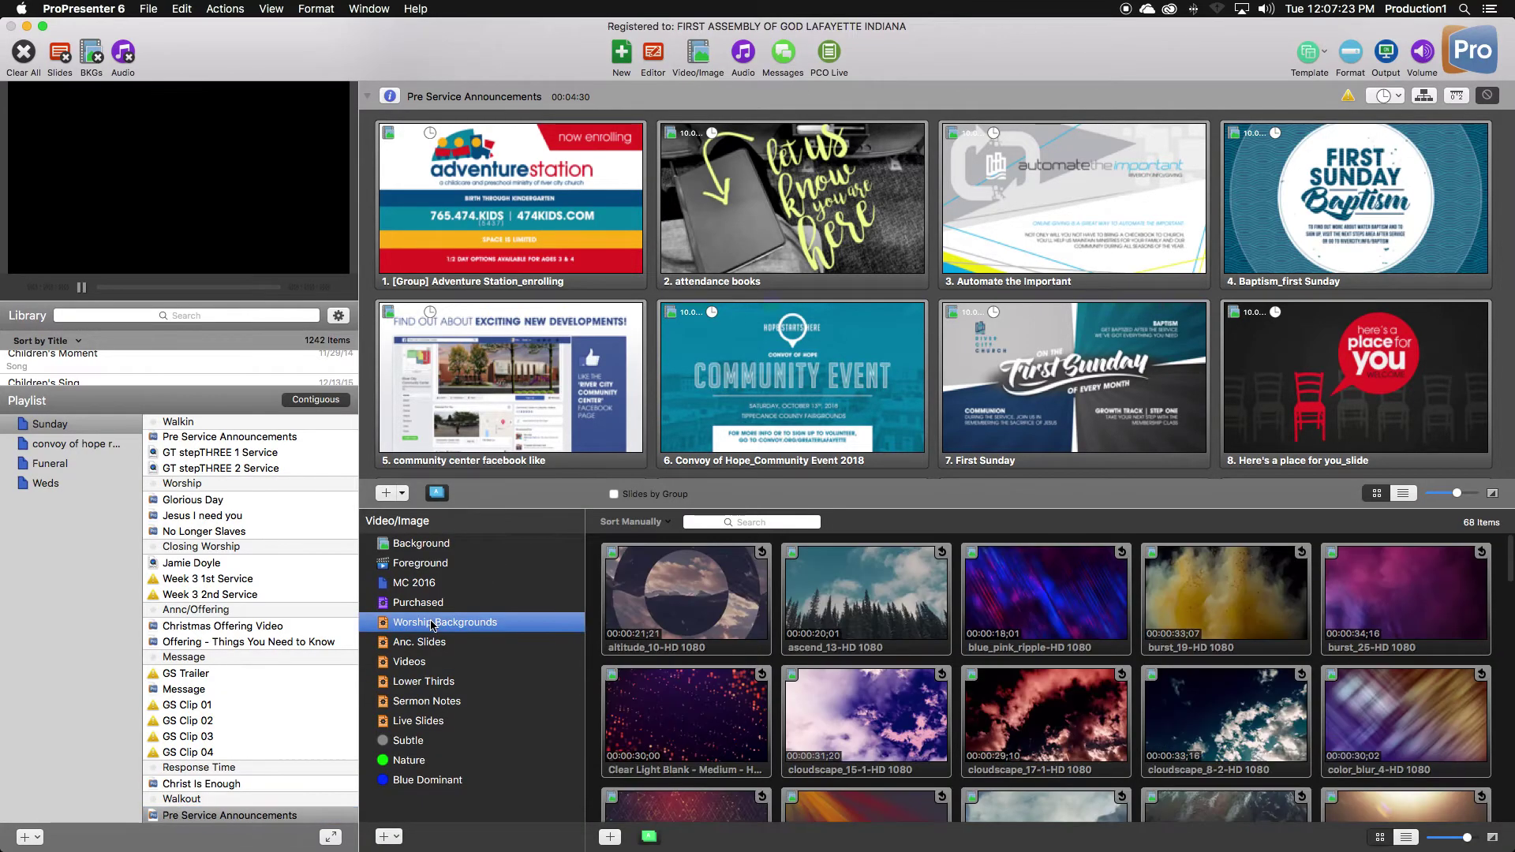
pyautogui.click(430, 661)
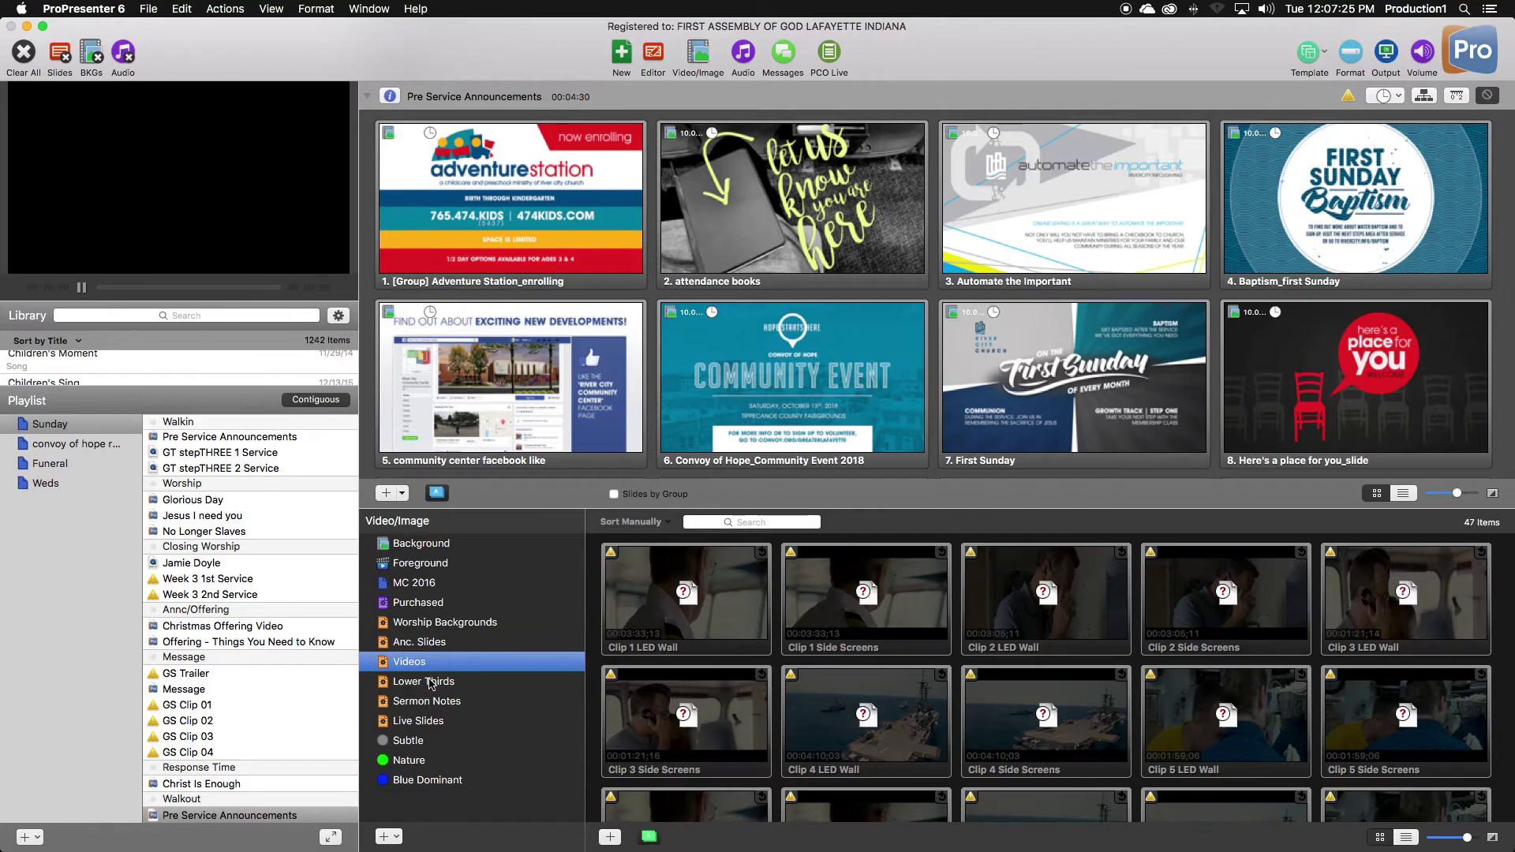
pyautogui.click(431, 683)
pyautogui.click(436, 701)
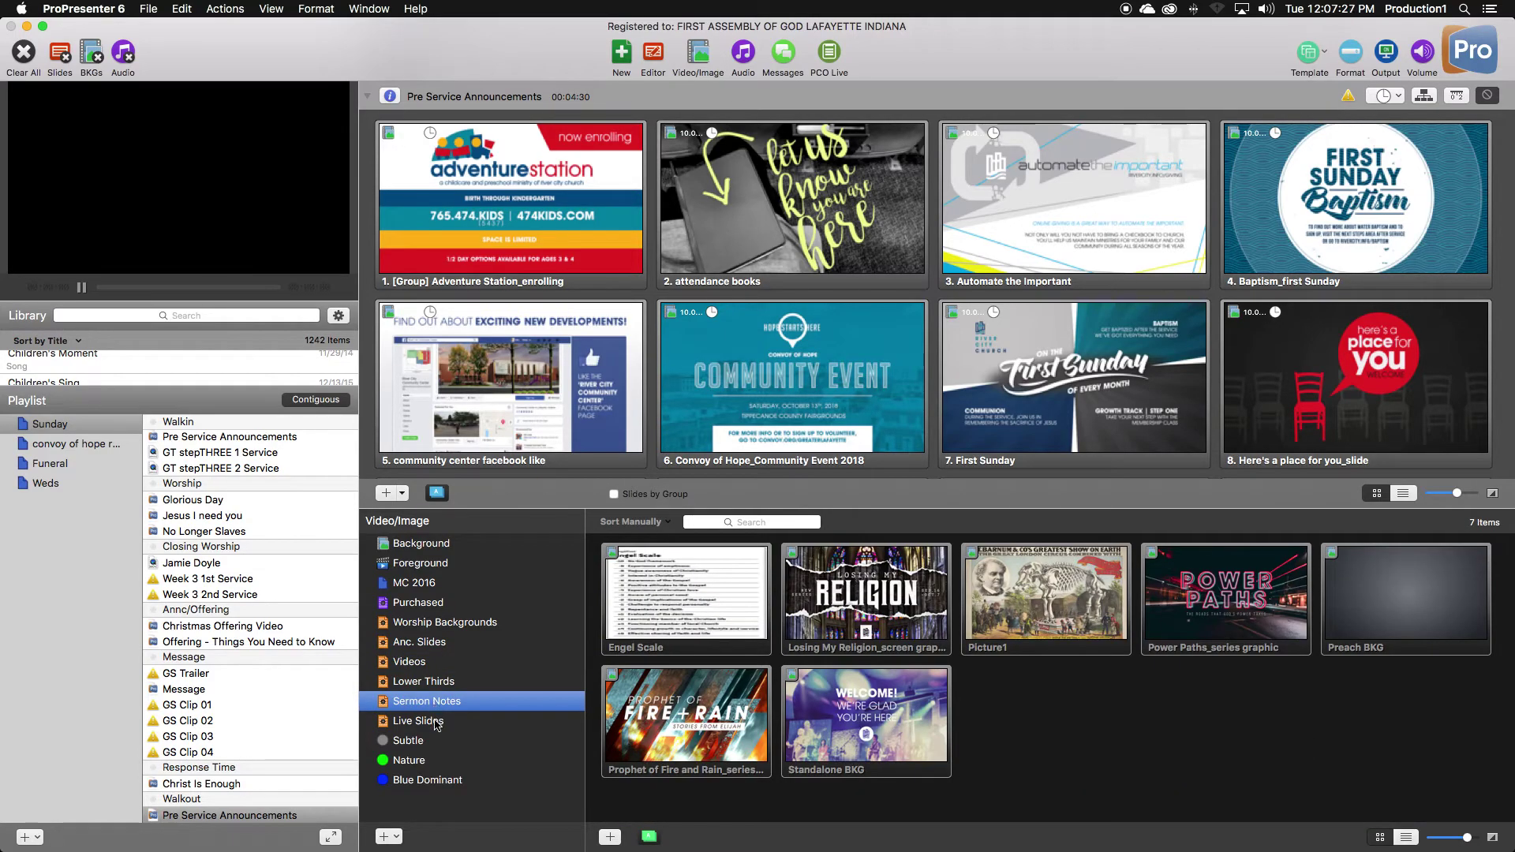
pyautogui.click(436, 721)
pyautogui.moveTo(525, 43); pyautogui.dragTo(345, 49)
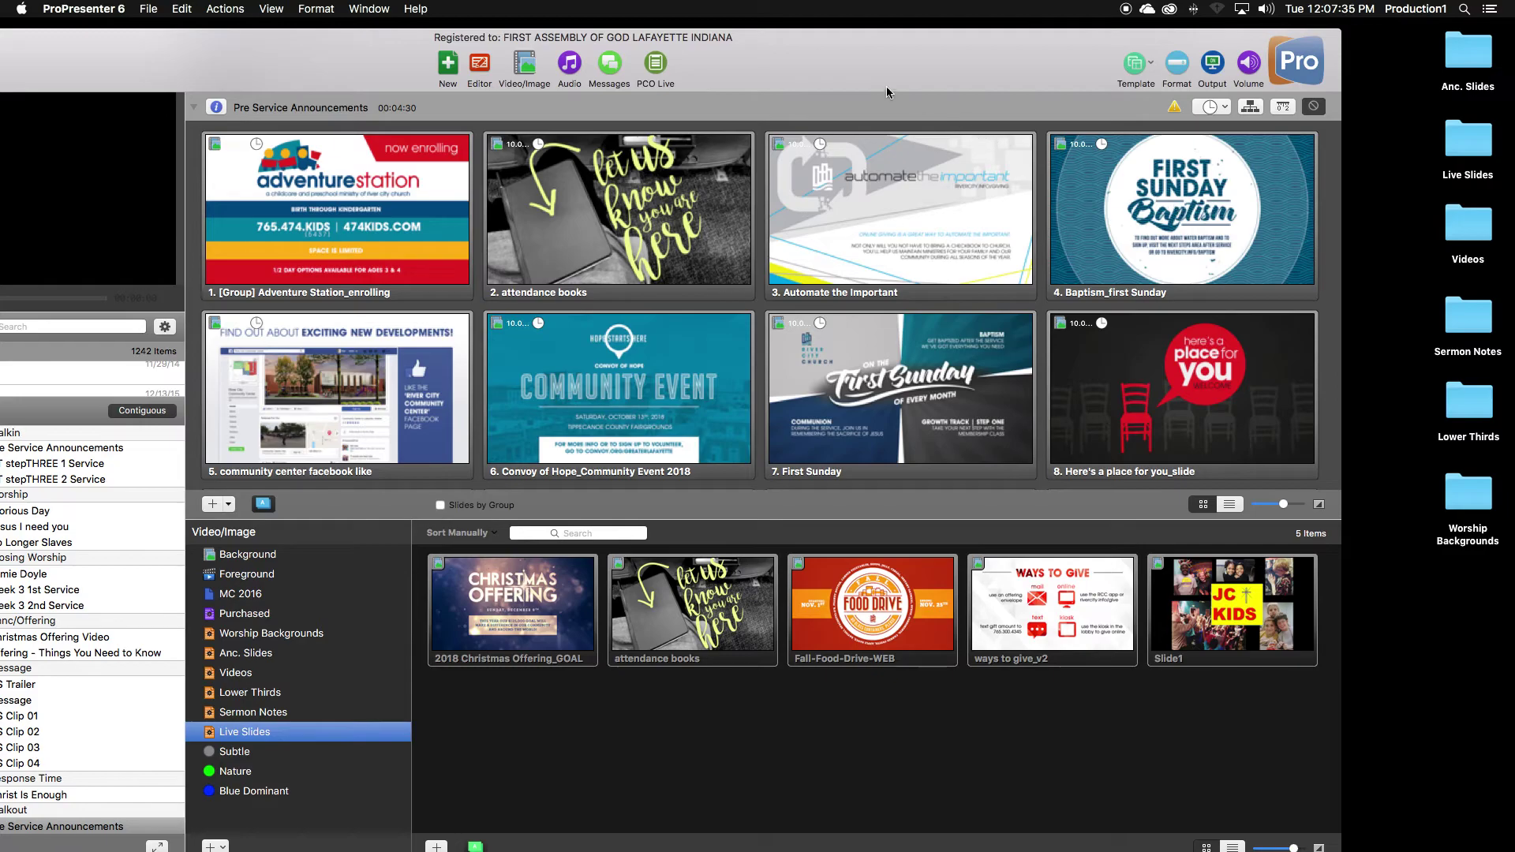
pyautogui.moveTo(887, 87); pyautogui.dragTo(1064, 45)
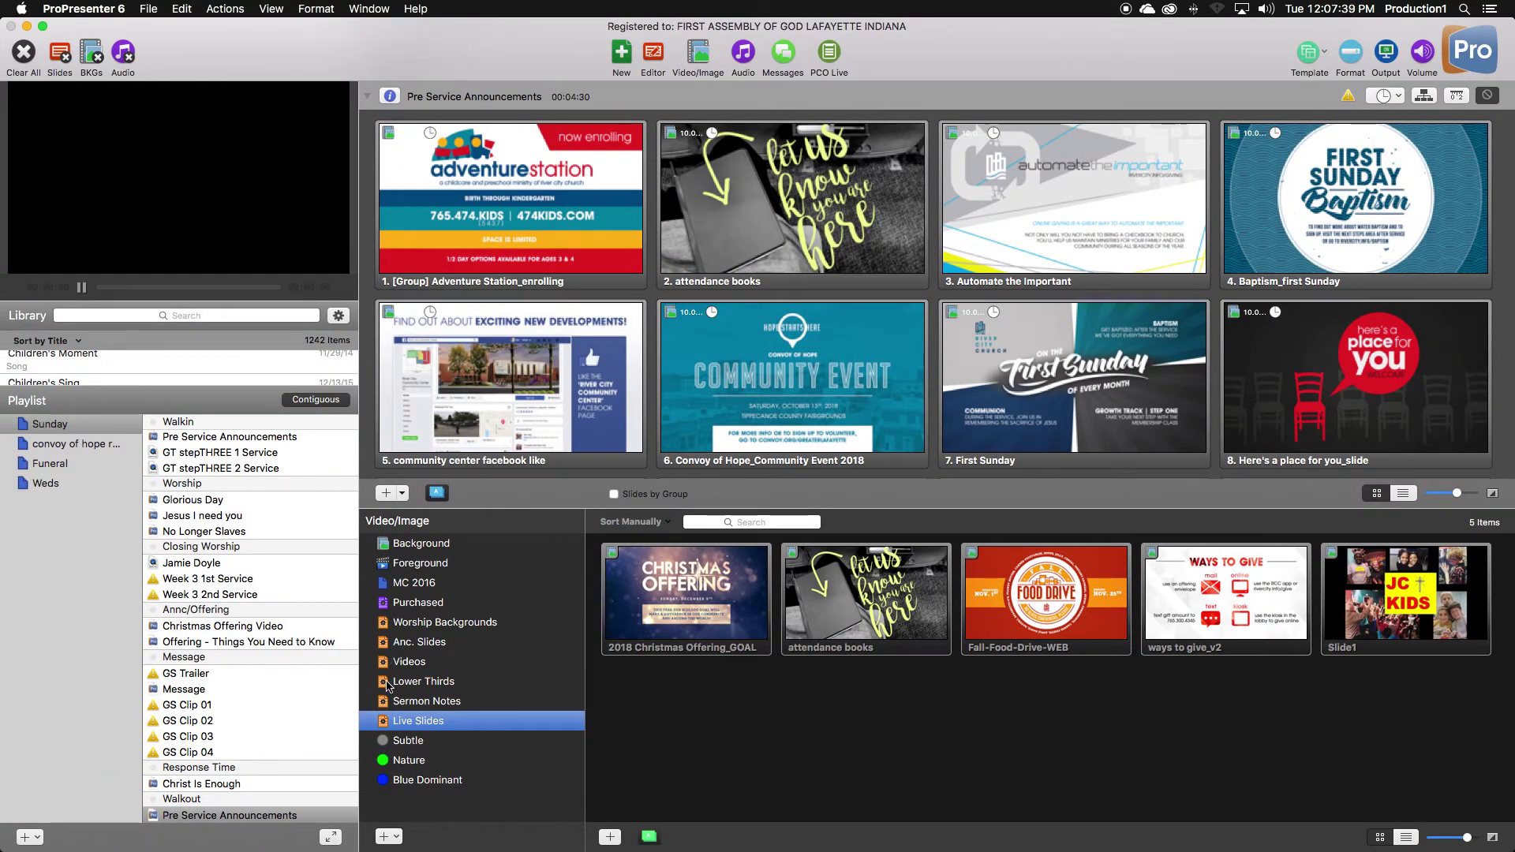
# Step: Select the Videos collection and add the GT stepONE 2 Service clip to the playlist
pyautogui.click(414, 665)
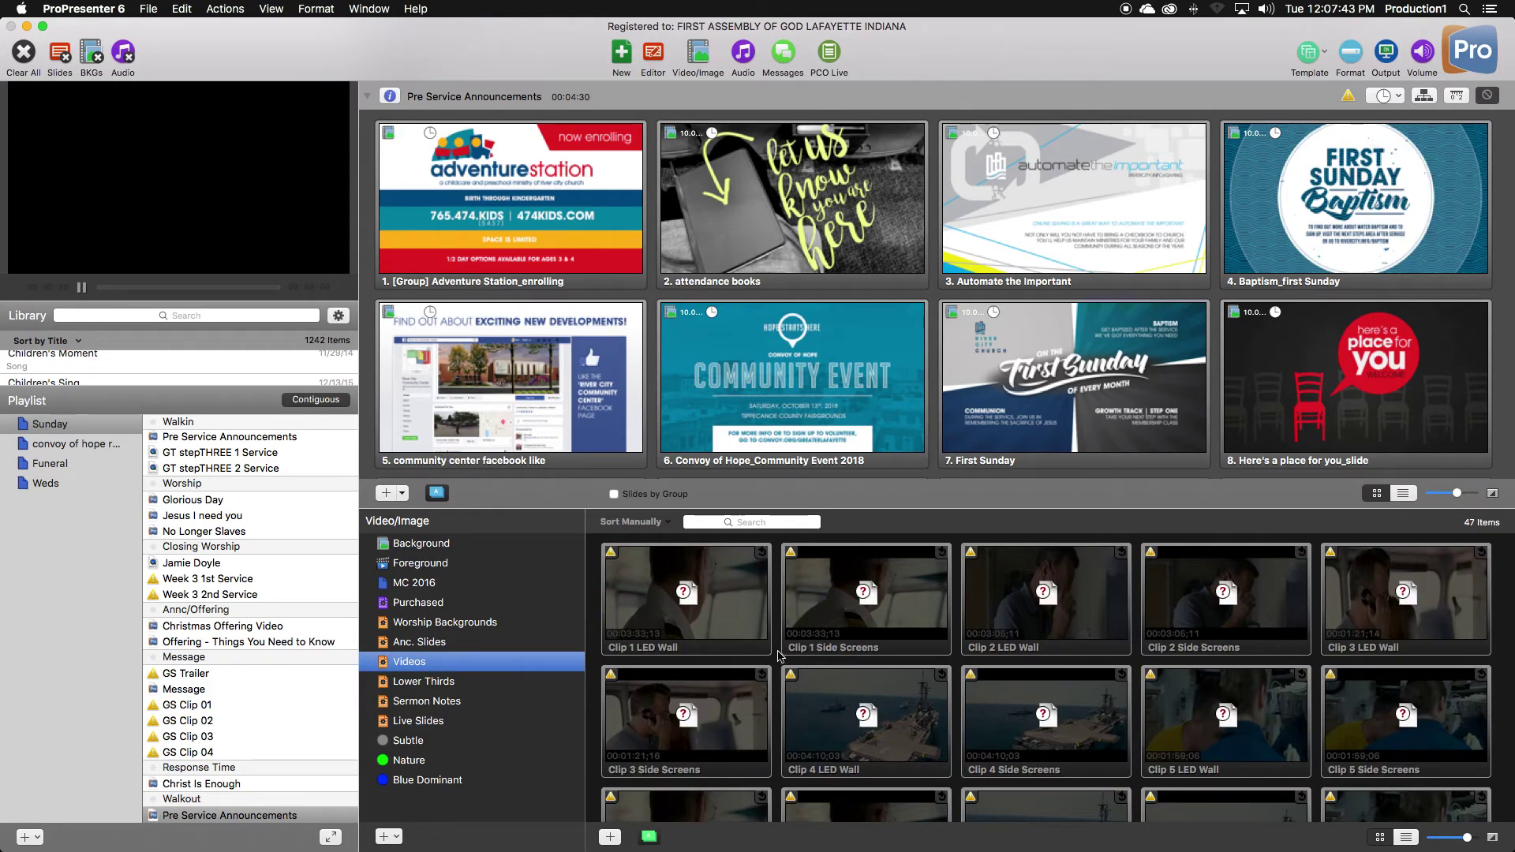
pyautogui.scroll(-5, 873, 634)
pyautogui.scroll(5, 873, 635)
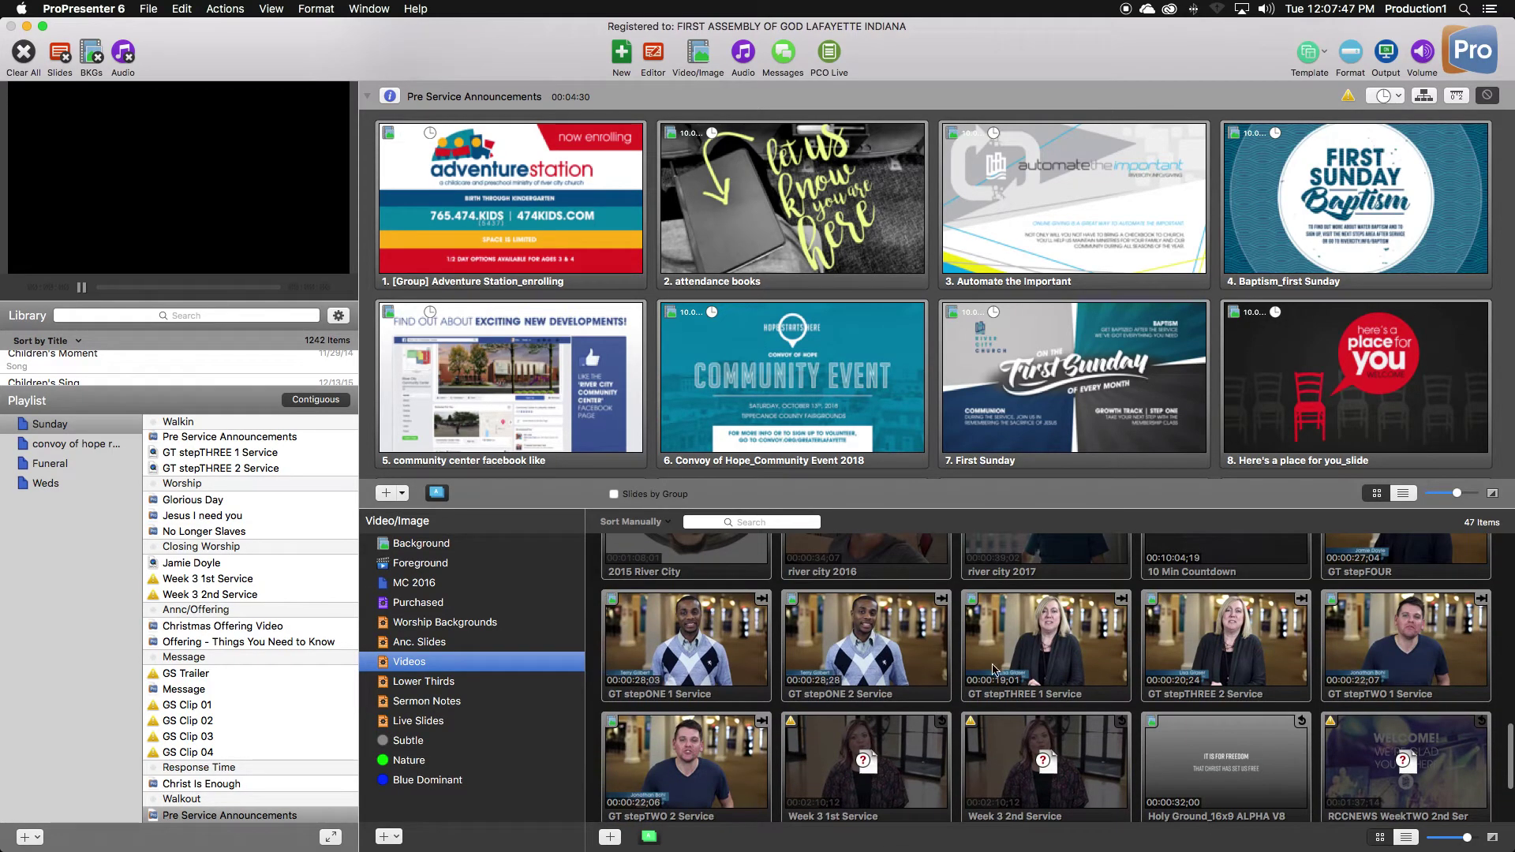
pyautogui.moveTo(908, 655); pyautogui.dragTo(480, 708)
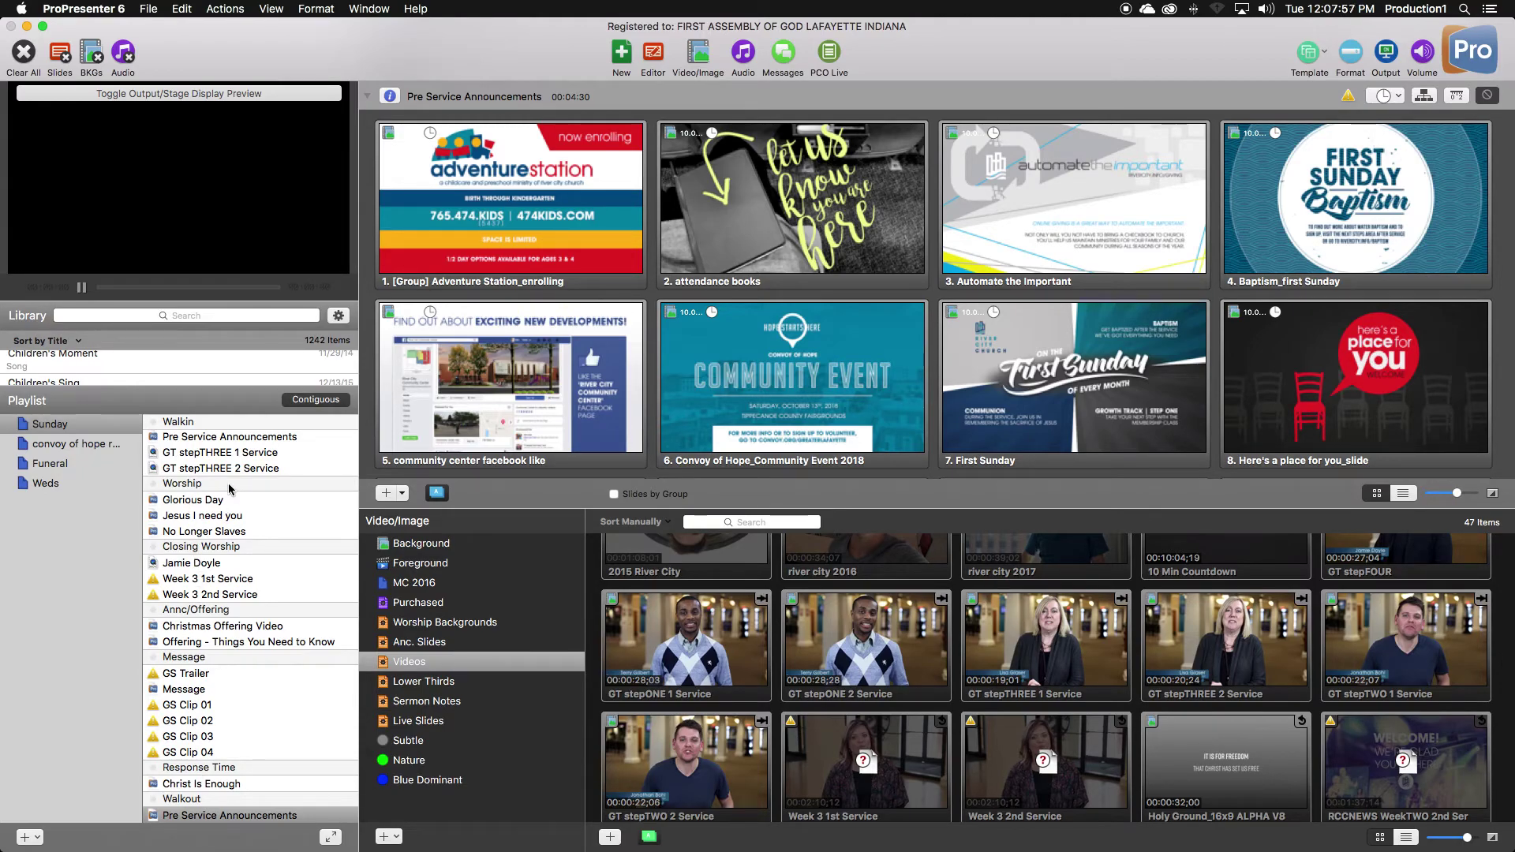
pyautogui.click(149, 9)
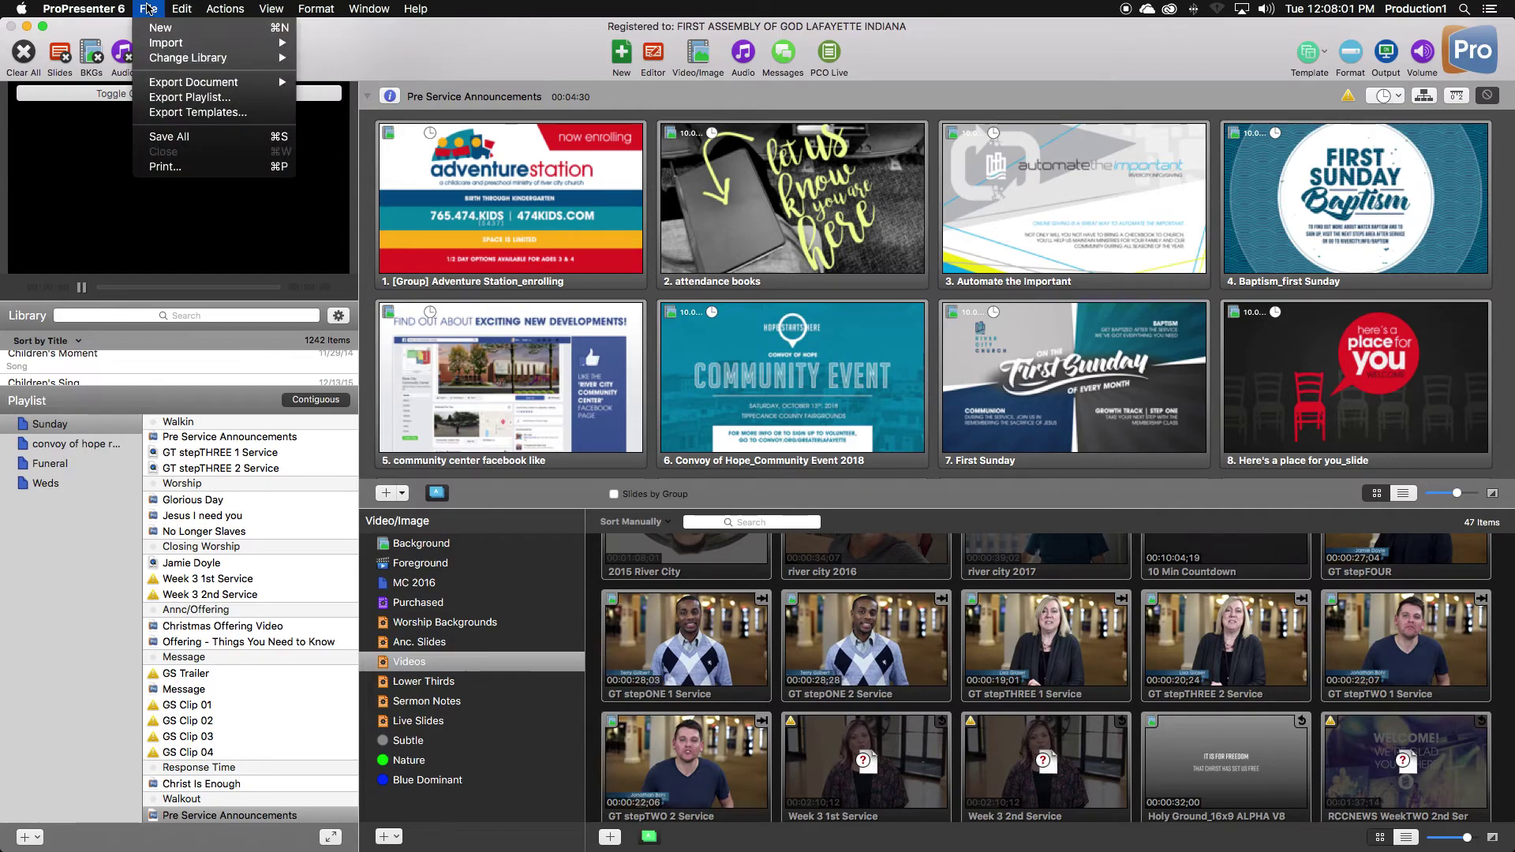
# Step: Export the playlist as '11.18.18 PP Playlist' to the Desktop with media included
pyautogui.click(163, 101)
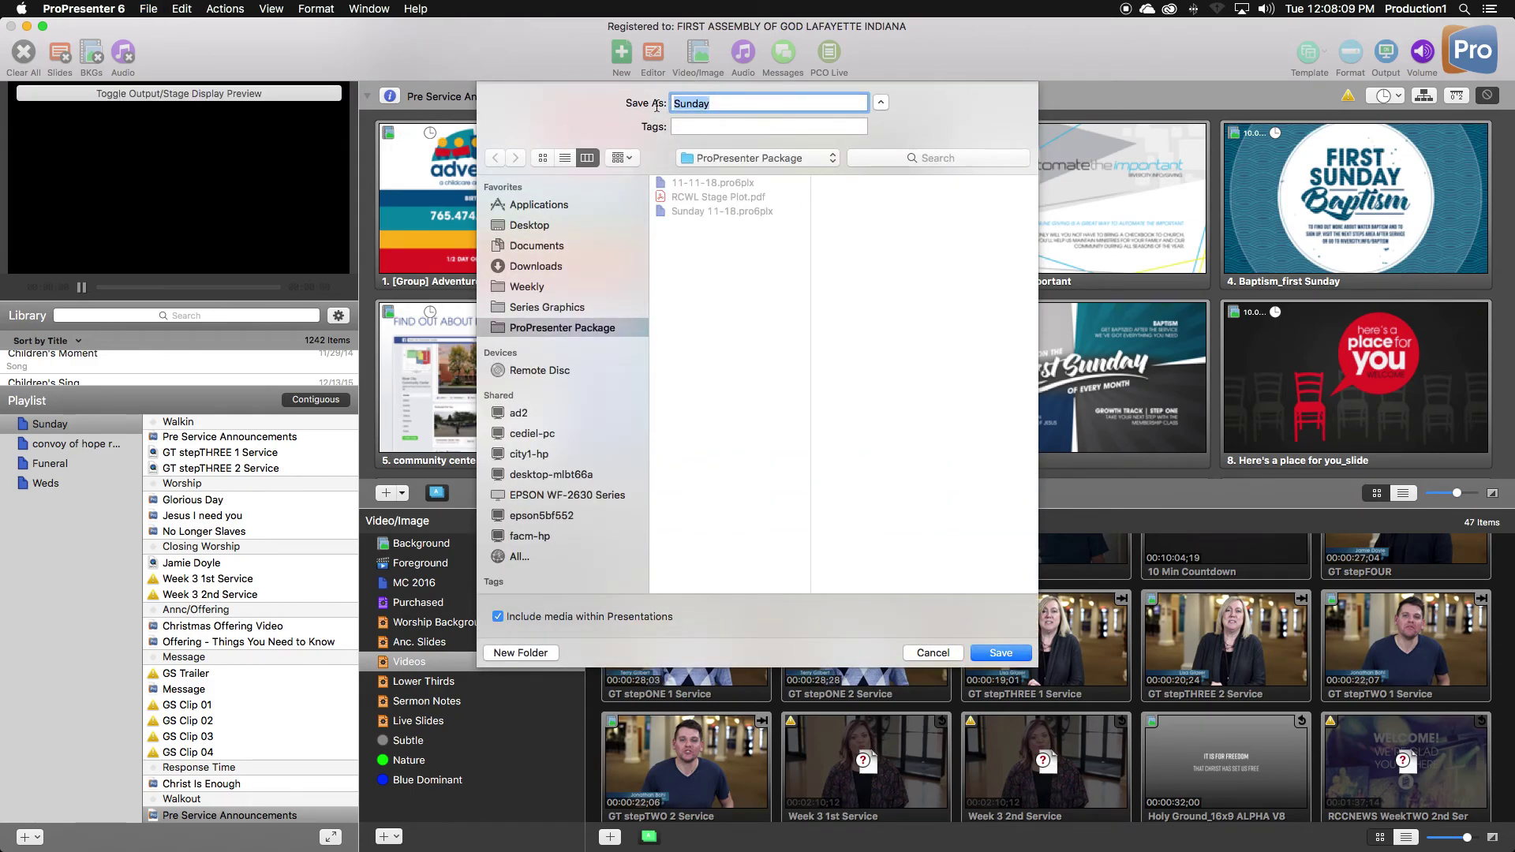
pyautogui.write('11.18.18 PP Playlist')
pyautogui.click(525, 228)
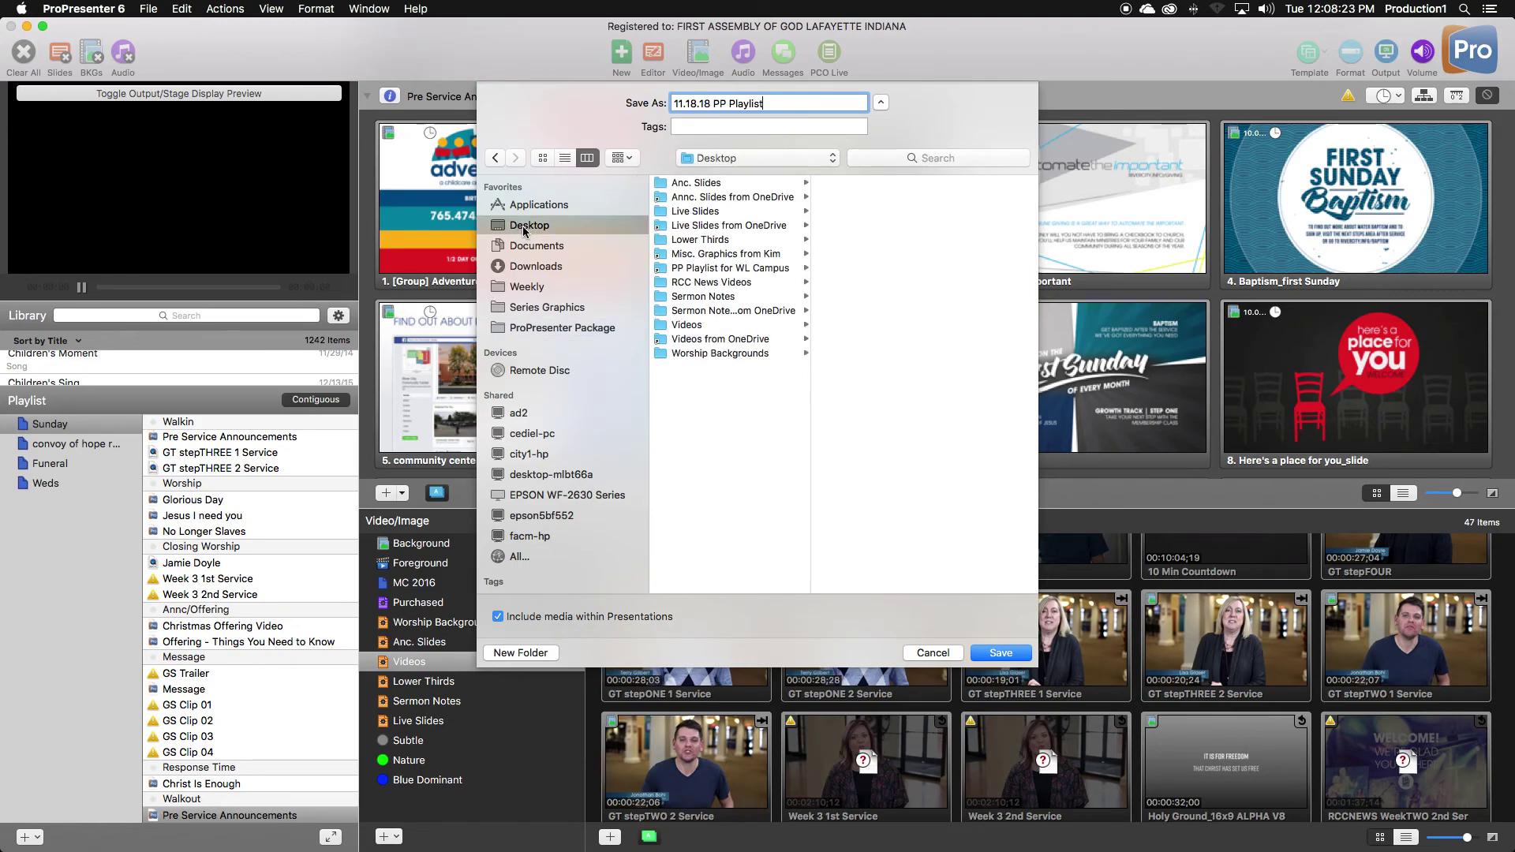
pyautogui.click(1014, 655)
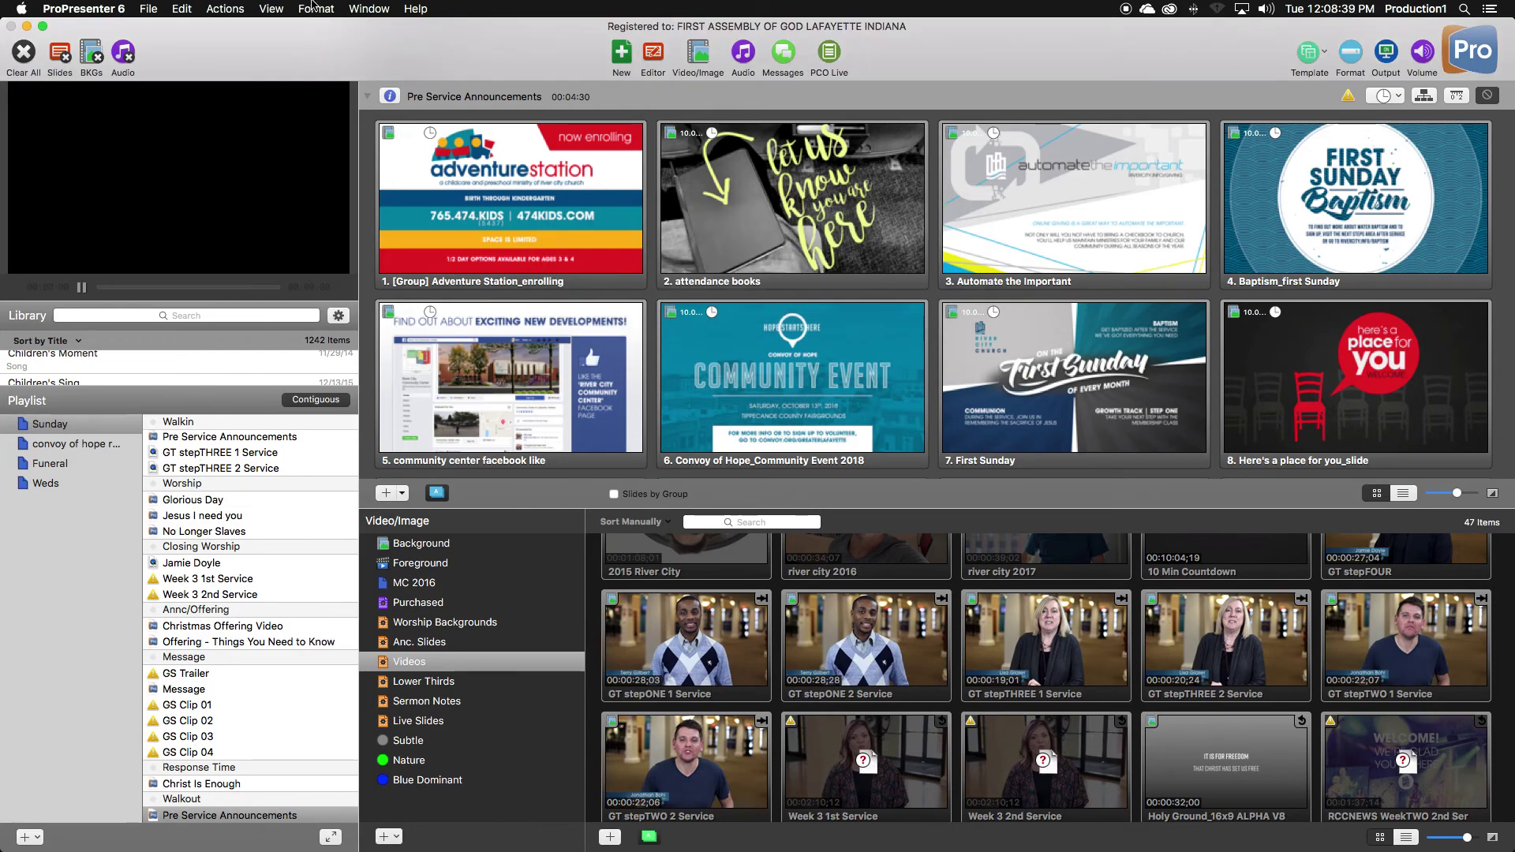
# Step: Hide ProPresenter, move 11.18.18 PP Playlist.pro6plx into PP Playlist for WL Campus, and close the window
pyautogui.press('super+h')
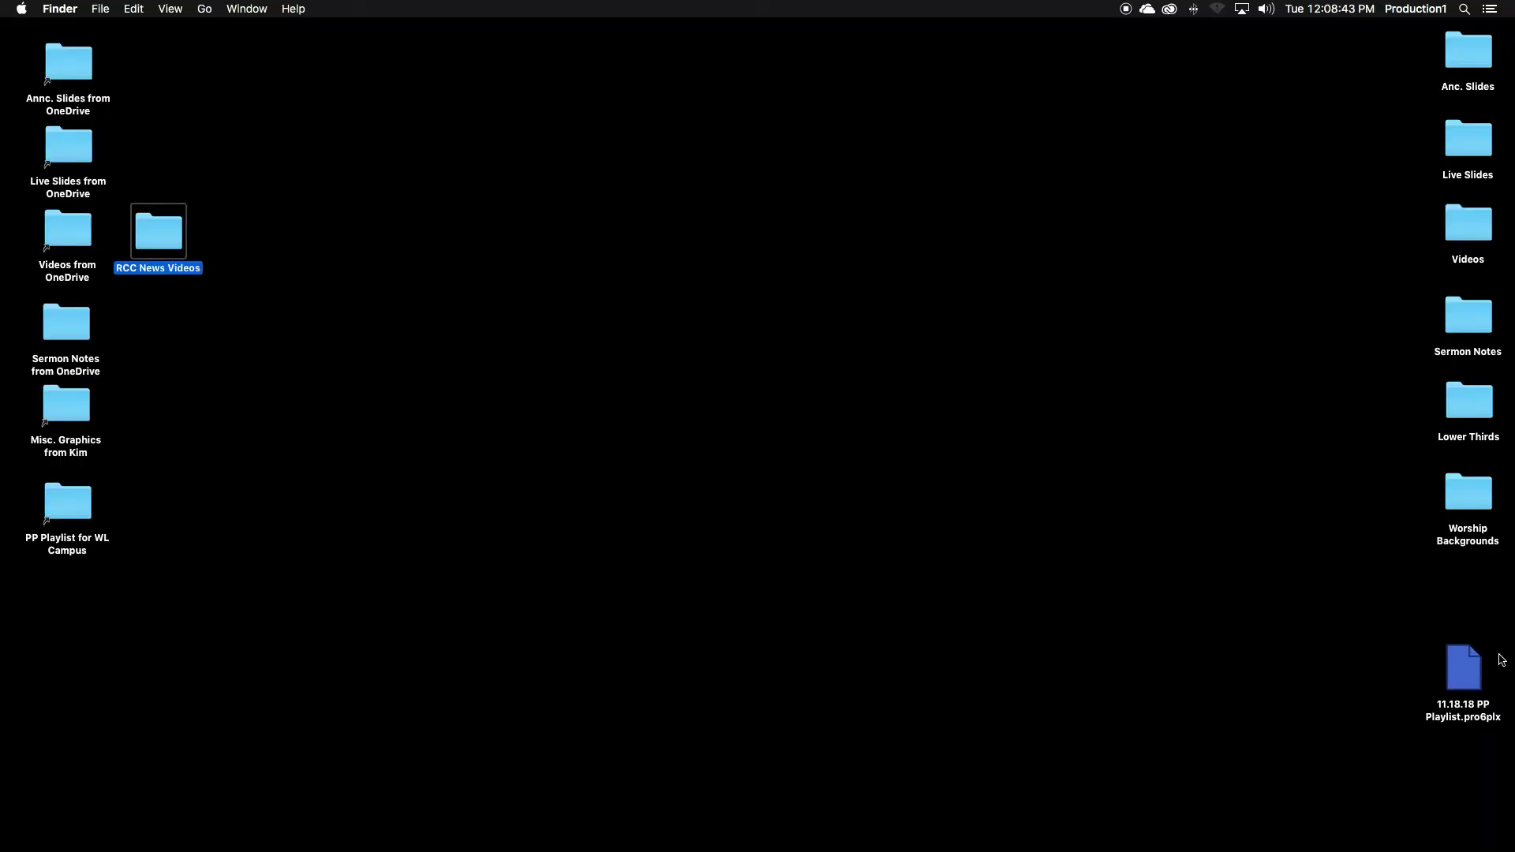
pyautogui.moveTo(1458, 690); pyautogui.dragTo(346, 562)
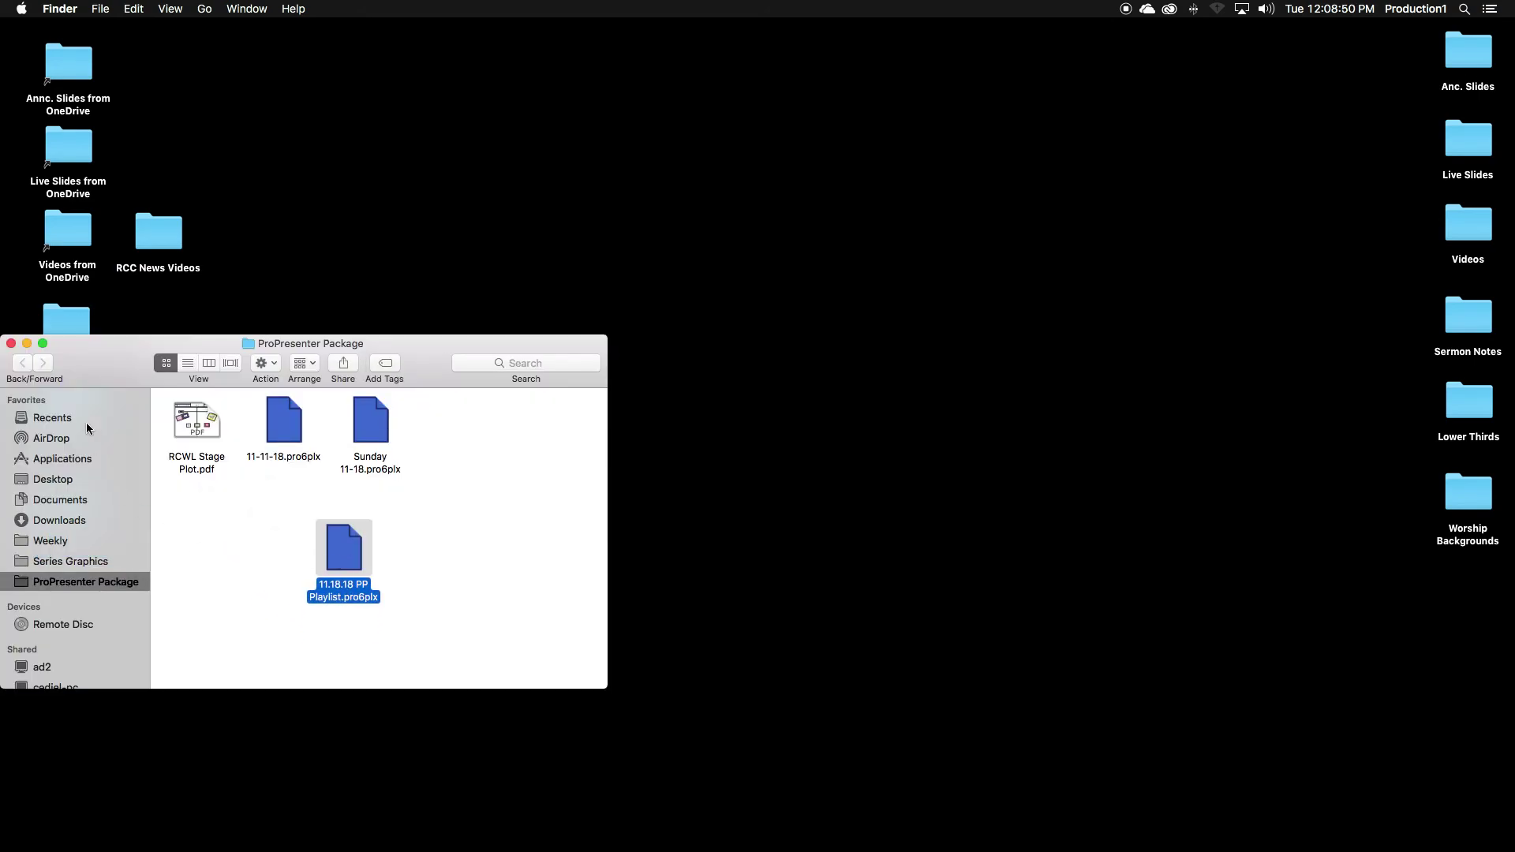
pyautogui.click(11, 344)
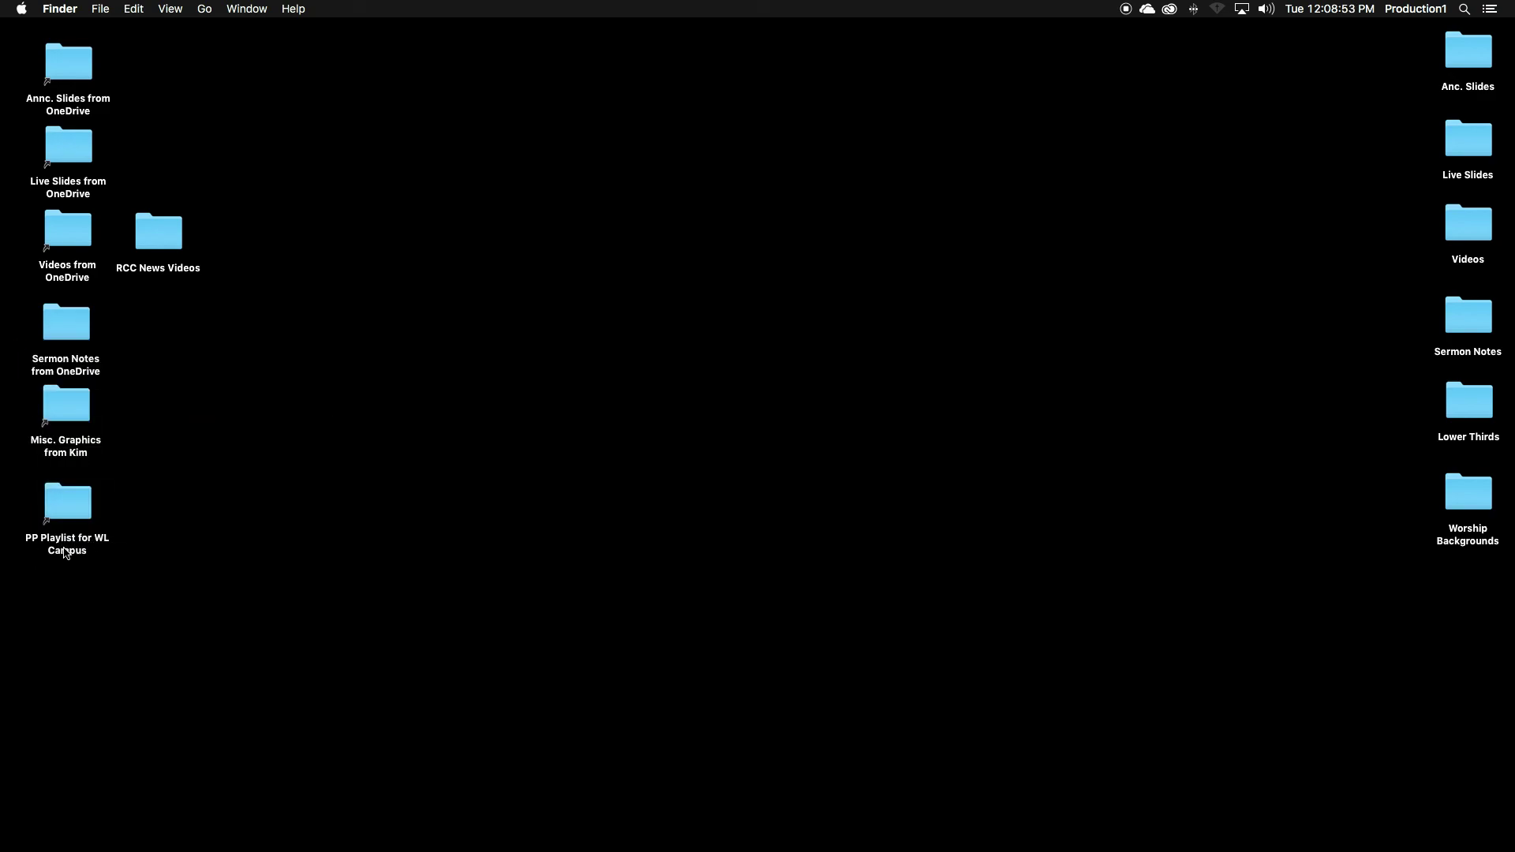